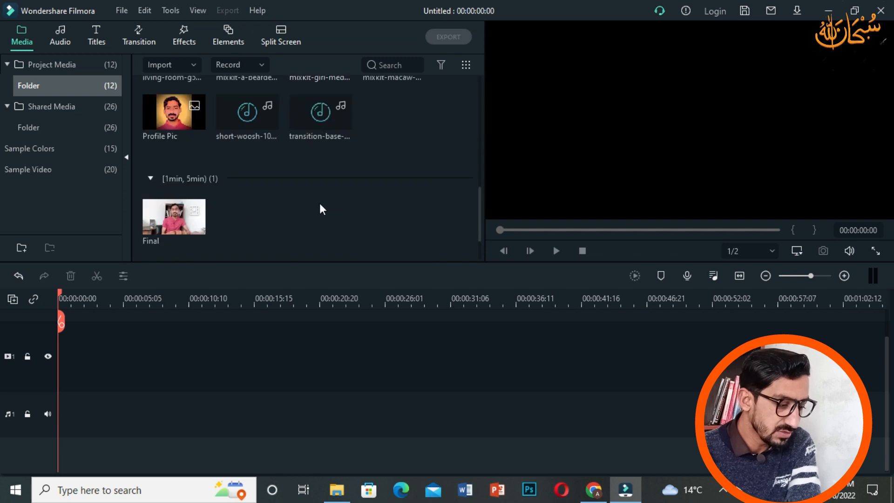
{"action": "scroll", "coordinate": [395, 137], "scroll_direction": "up", "scroll_amount": 3}
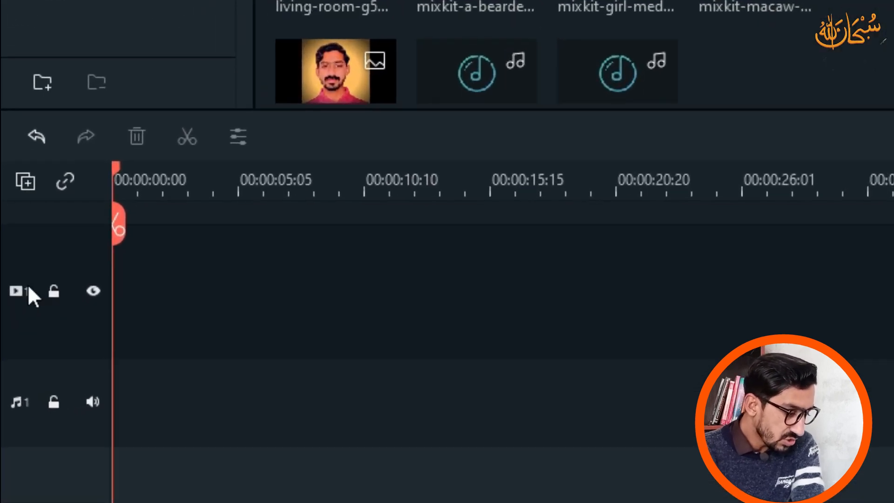
{"action": "left_click", "coordinate": [21, 291]}
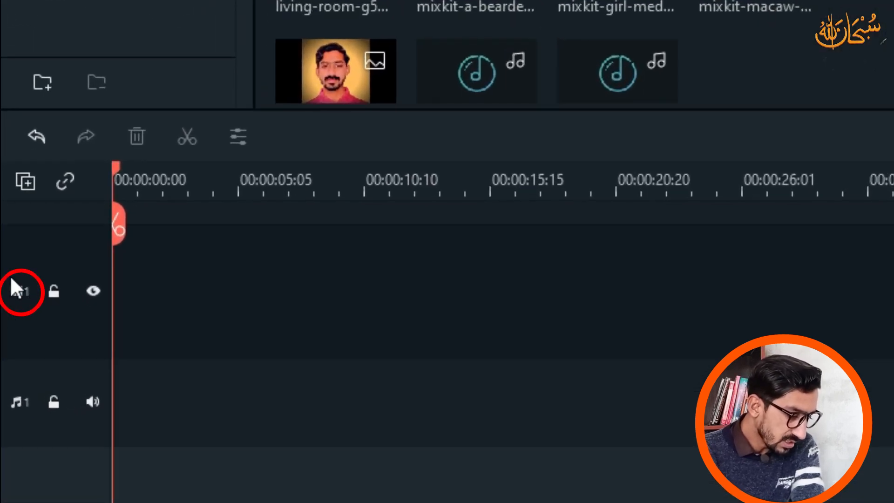
{"action": "left_click", "coordinate": [22, 402]}
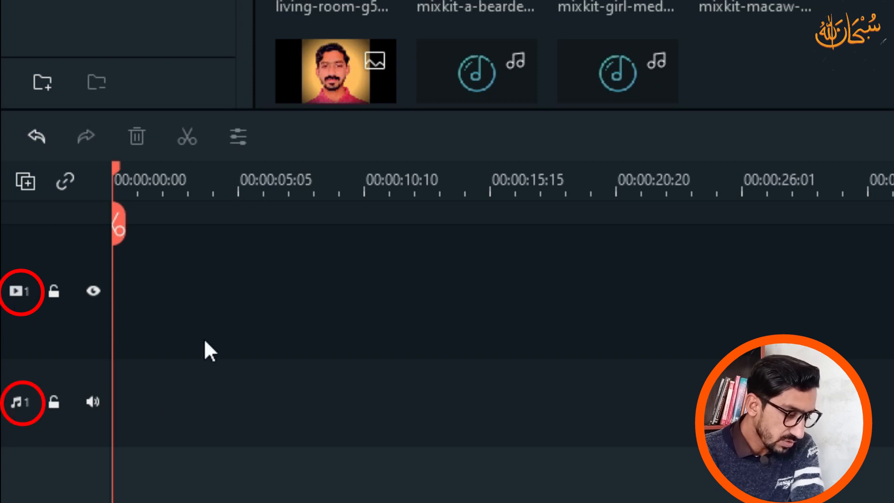
{"action": "scroll", "coordinate": [204, 339], "scroll_direction": "up", "scroll_amount": 1}
{"action": "scroll", "coordinate": [204, 339], "scroll_direction": "down", "scroll_amount": 1}
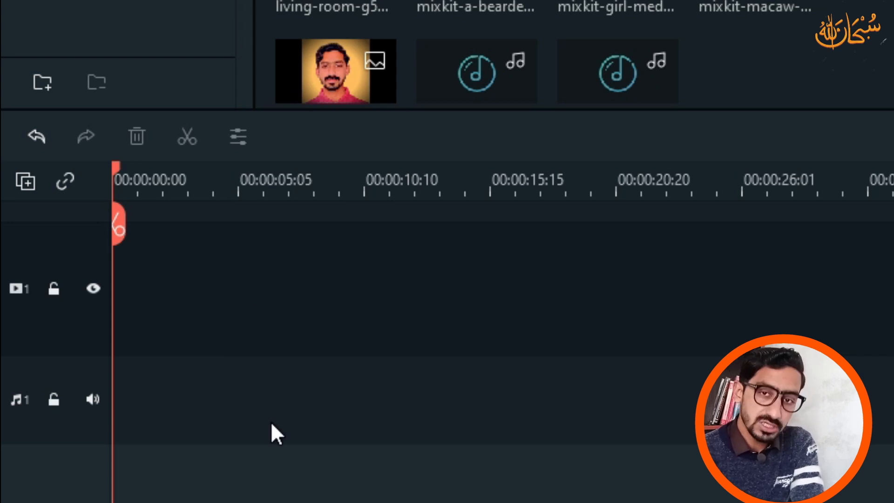
{"action": "scroll", "coordinate": [216, 378], "scroll_direction": "up", "scroll_amount": 1}
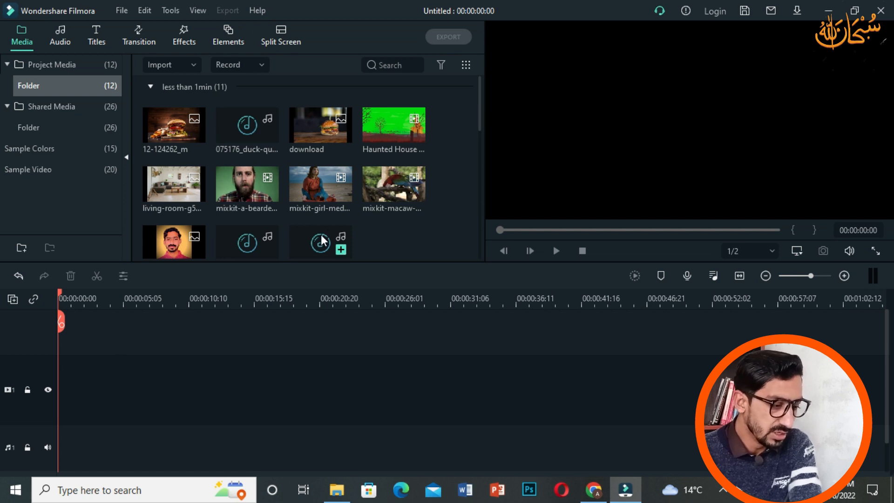
Step: Place the mixkit-girl-med clip at the start of video track 1, matching the project settings to the media at 1280 x 720 24fps
{"action": "left_click_drag", "start_coordinate": [311, 198], "coordinate": [312, 197]}
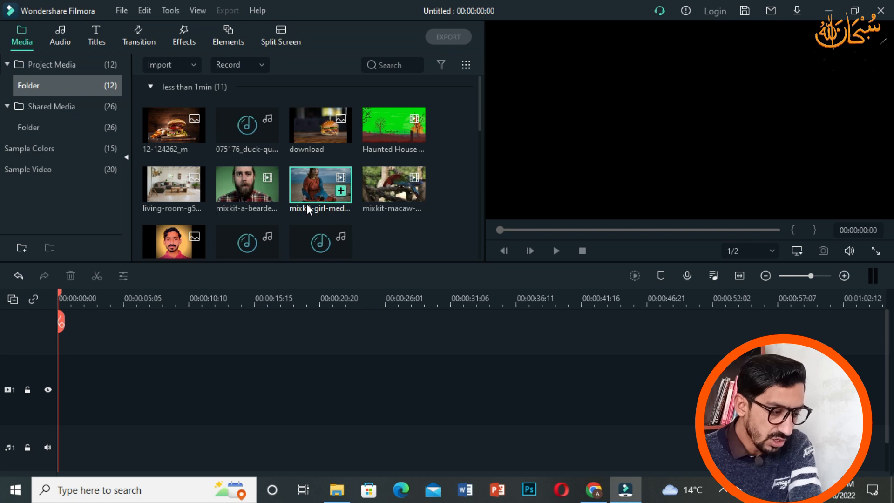
{"action": "left_click_drag", "start_coordinate": [306, 208], "coordinate": [62, 396]}
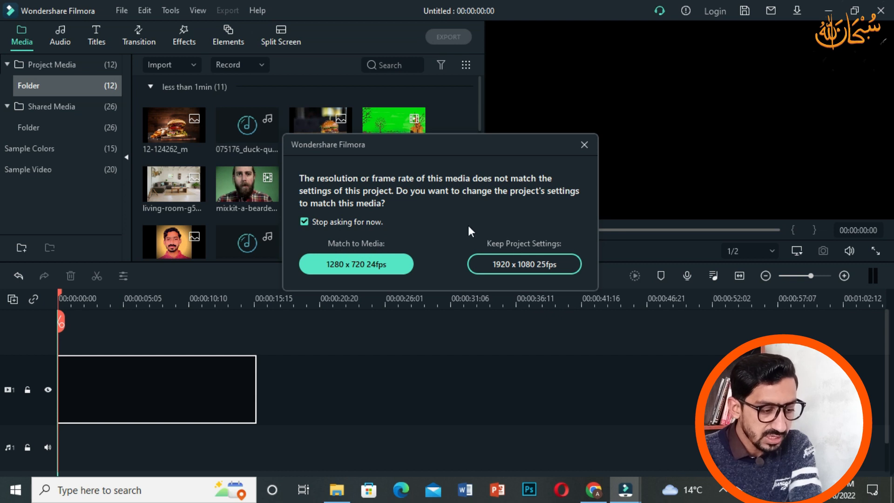
{"action": "left_click", "coordinate": [366, 270]}
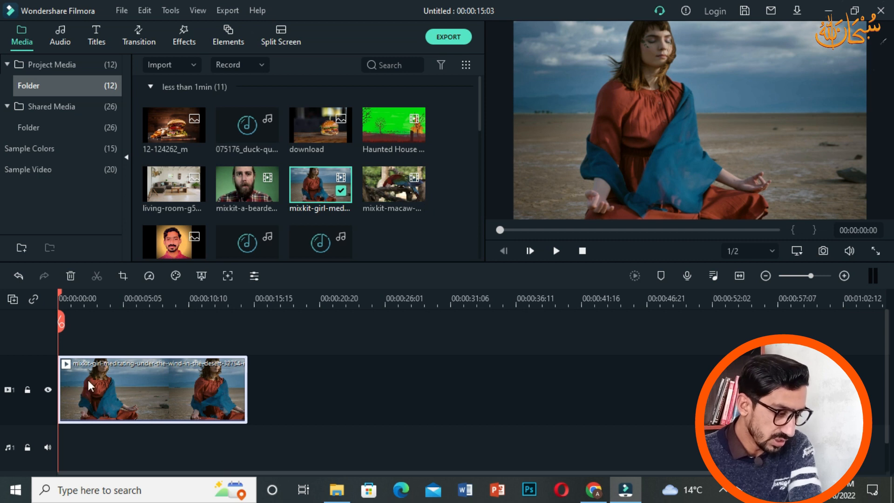
Step: Play and pause the meditating girl clip several times to preview it
{"action": "left_click", "coordinate": [556, 251]}
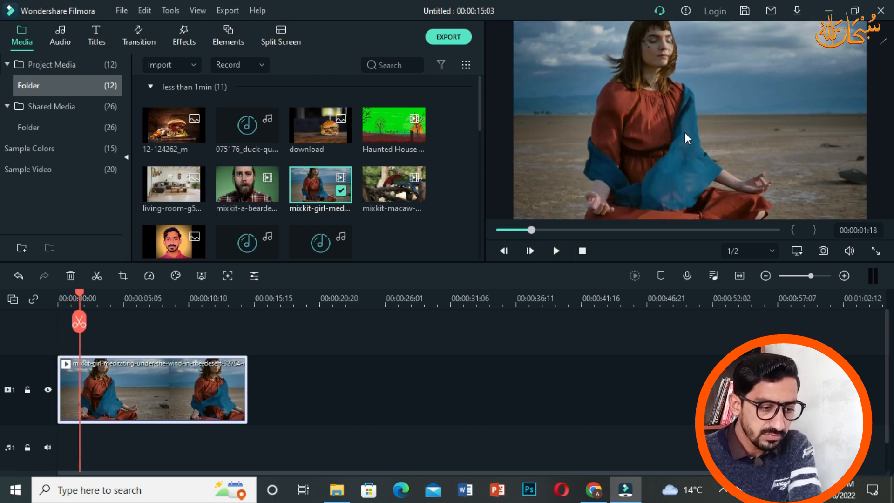
{"action": "left_click_drag", "start_coordinate": [82, 300], "coordinate": [75, 305]}
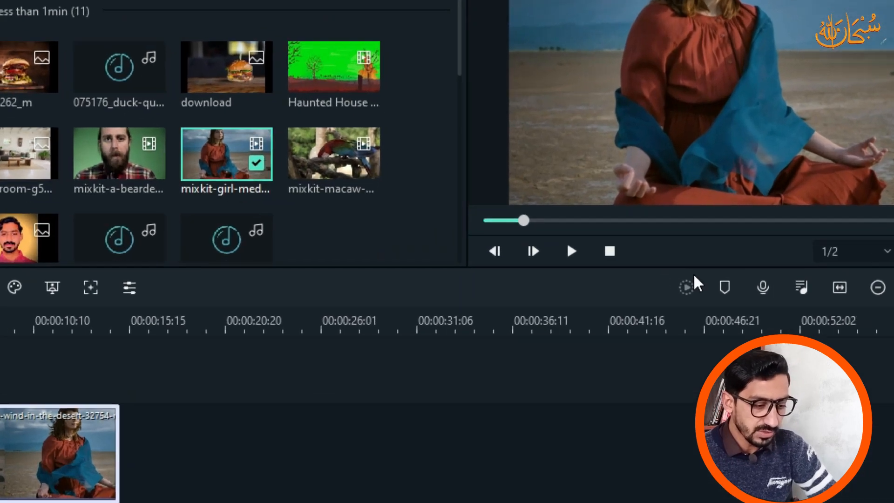
{"action": "left_click", "coordinate": [557, 251]}
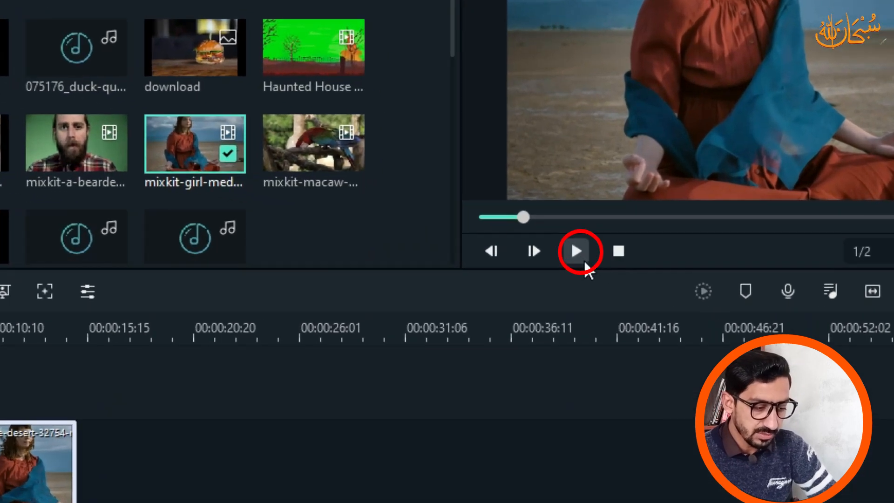
{"action": "left_click", "coordinate": [579, 252]}
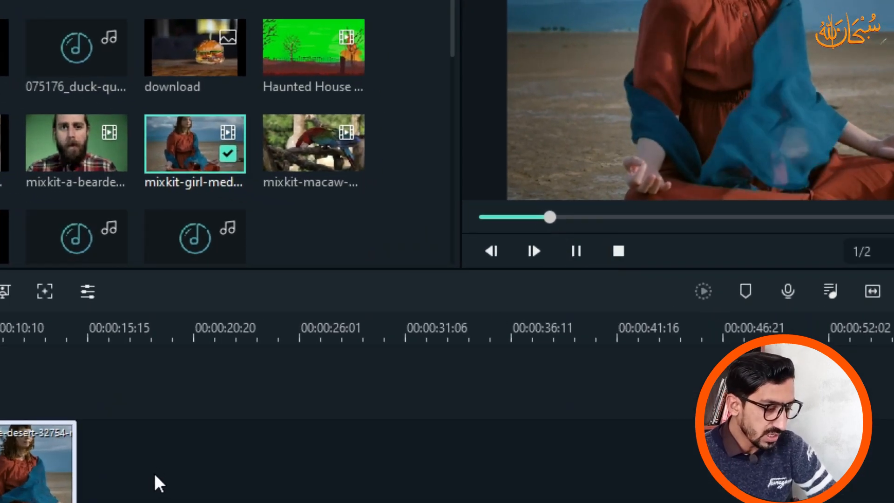
{"action": "key", "text": "space"}
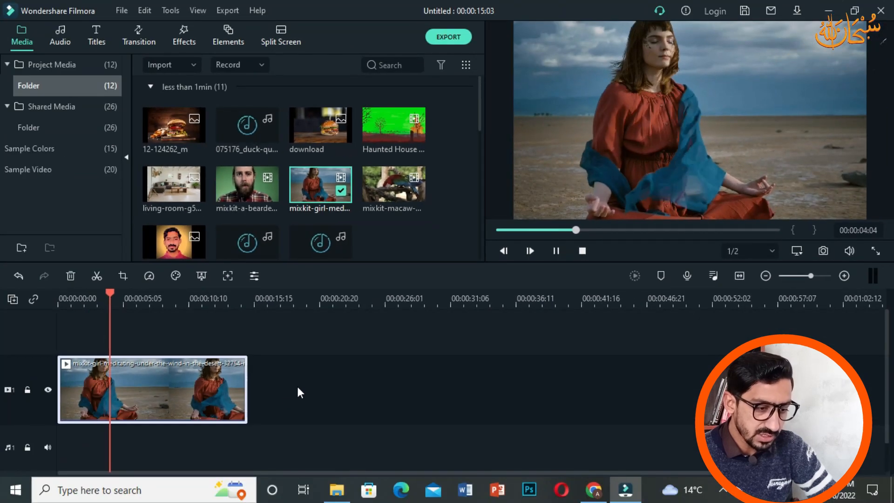
{"action": "key", "text": "space"}
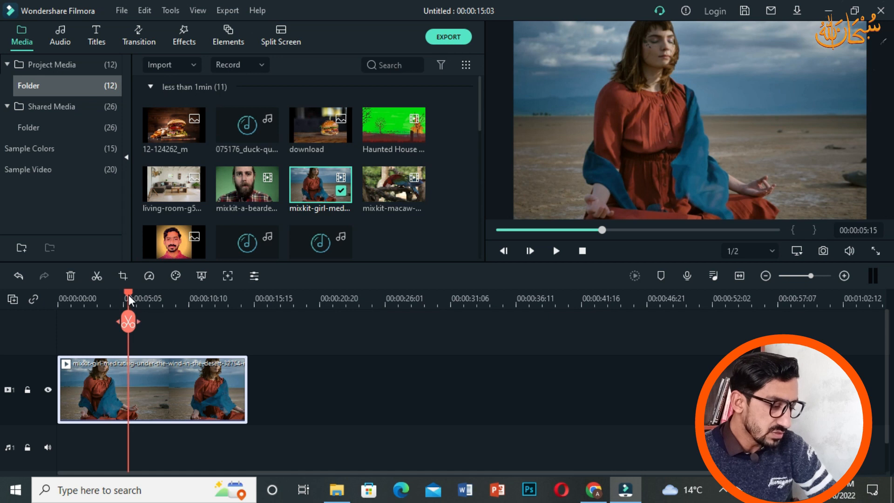
{"action": "key", "text": "space"}
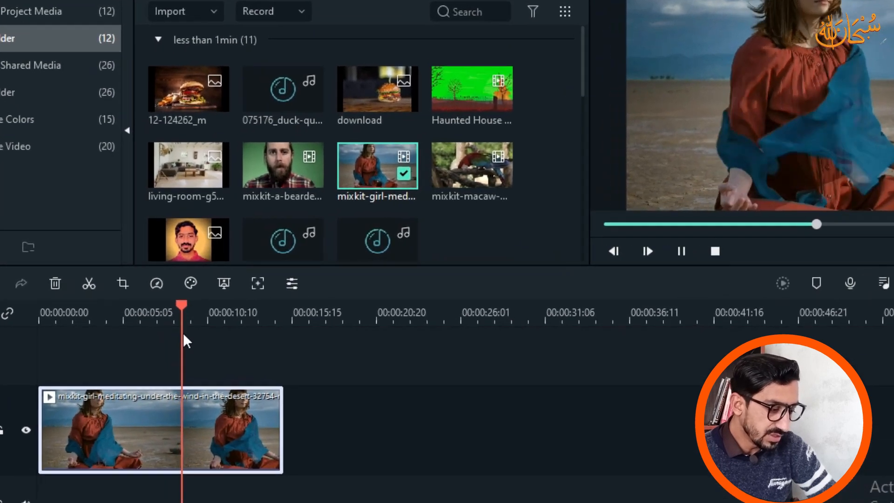
{"action": "key", "text": "space"}
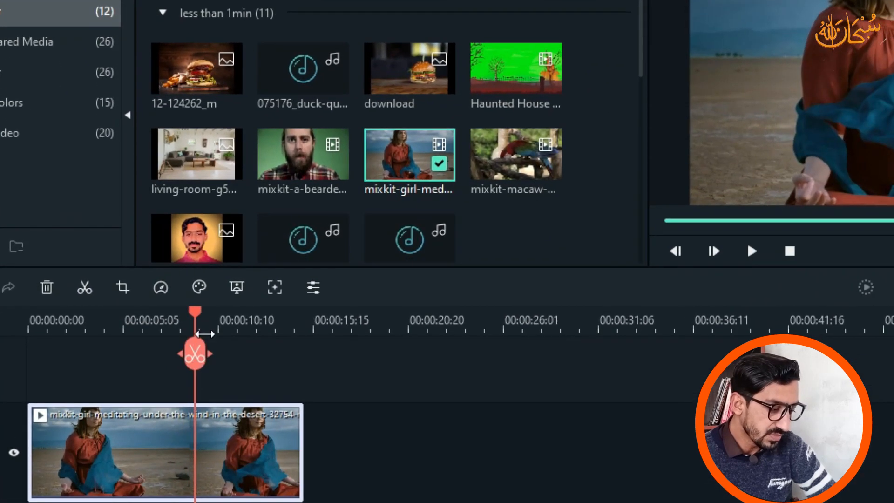
Step: Scrub through the clip to 00:00:09:16 while changing the timeline's time scale for finer and coarser positioning
{"action": "left_click", "coordinate": [185, 320]}
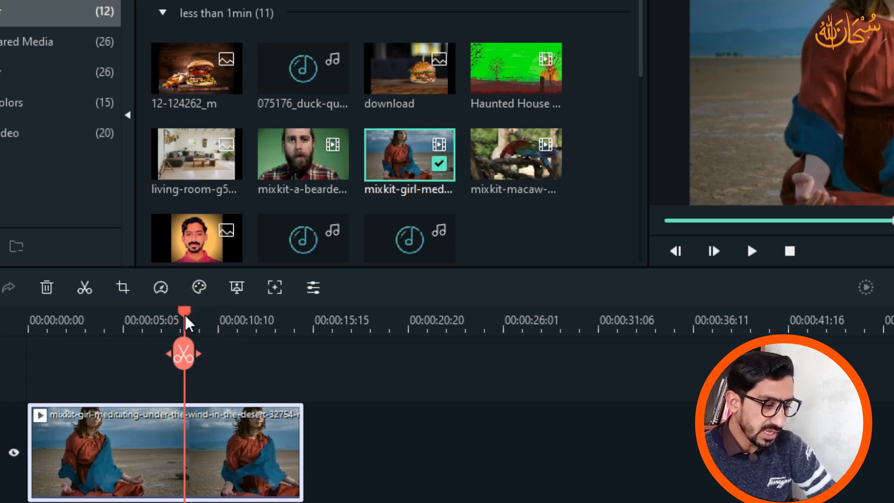
{"action": "mouse_move", "coordinate": [186, 321]}
{"action": "left_mouse_down"}
{"action": "mouse_move", "coordinate": [136, 326]}
{"action": "mouse_move", "coordinate": [260, 358]}
{"action": "mouse_move", "coordinate": [109, 353]}
{"action": "mouse_move", "coordinate": [126, 343]}
{"action": "mouse_move", "coordinate": [205, 347]}
{"action": "mouse_move", "coordinate": [204, 329]}
{"action": "mouse_move", "coordinate": [119, 333]}
{"action": "mouse_move", "coordinate": [250, 329]}
{"action": "mouse_move", "coordinate": [119, 325]}
{"action": "mouse_move", "coordinate": [184, 340]}
{"action": "mouse_move", "coordinate": [384, 339]}
{"action": "left_mouse_up"}
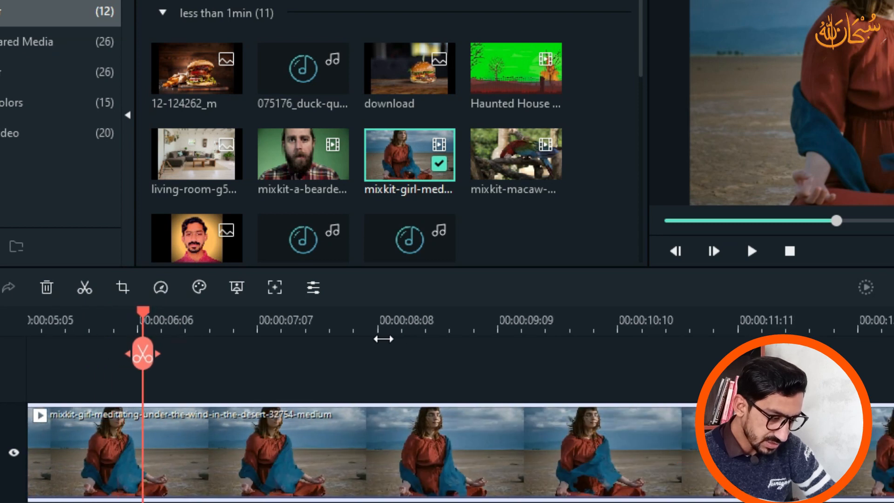
{"action": "left_click_drag", "start_coordinate": [145, 322], "coordinate": [388, 333]}
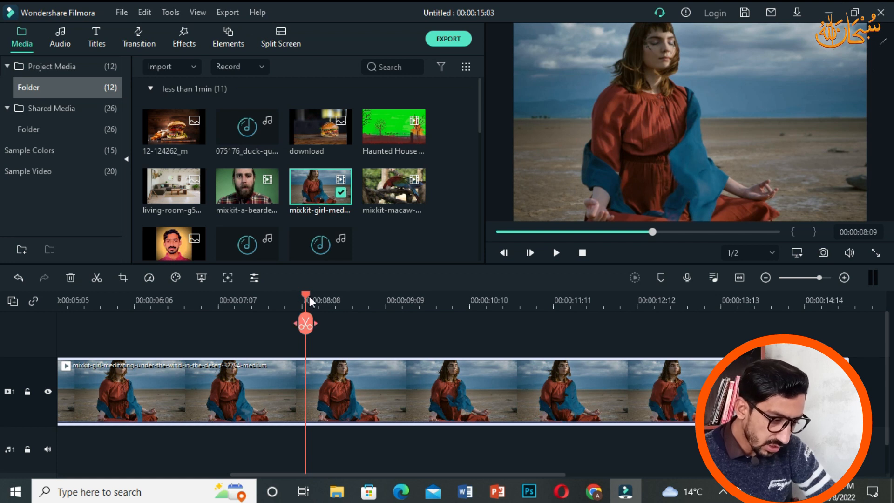
{"action": "left_click_drag", "start_coordinate": [335, 304], "coordinate": [362, 304]}
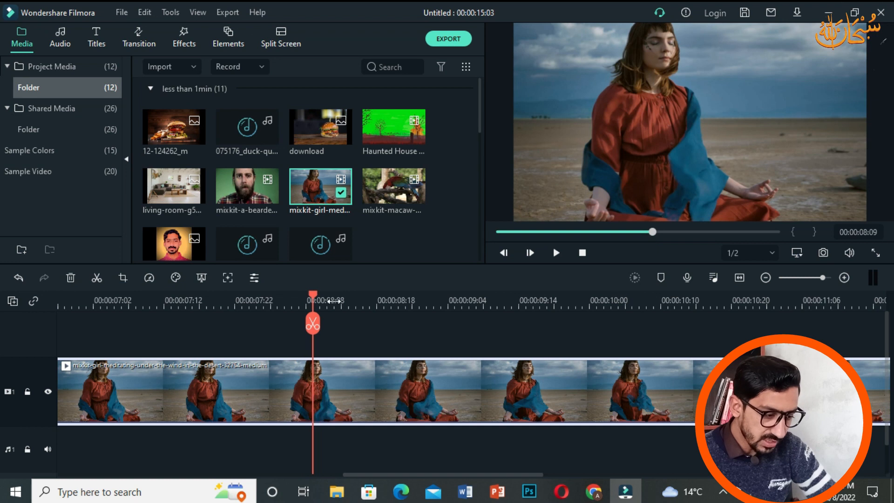
{"action": "left_click_drag", "start_coordinate": [466, 304], "coordinate": [428, 302]}
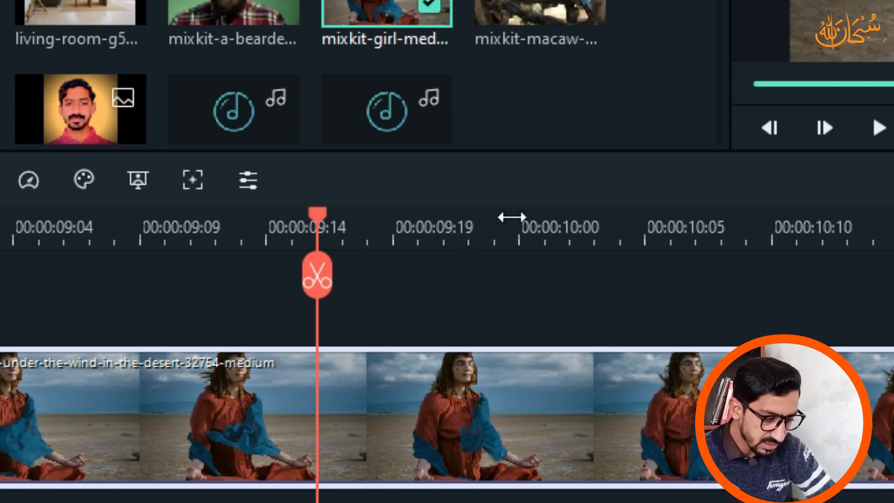
{"action": "left_click_drag", "start_coordinate": [446, 231], "coordinate": [344, 236]}
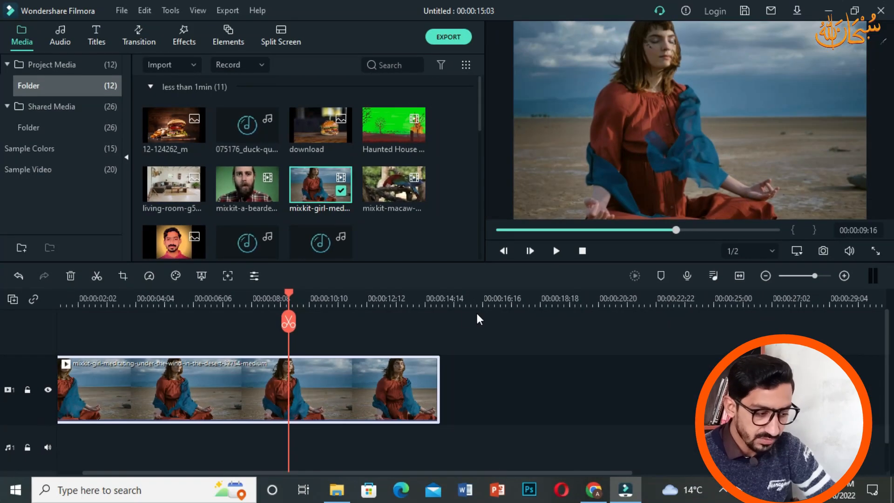
{"action": "left_click_drag", "start_coordinate": [293, 297], "coordinate": [858, 307]}
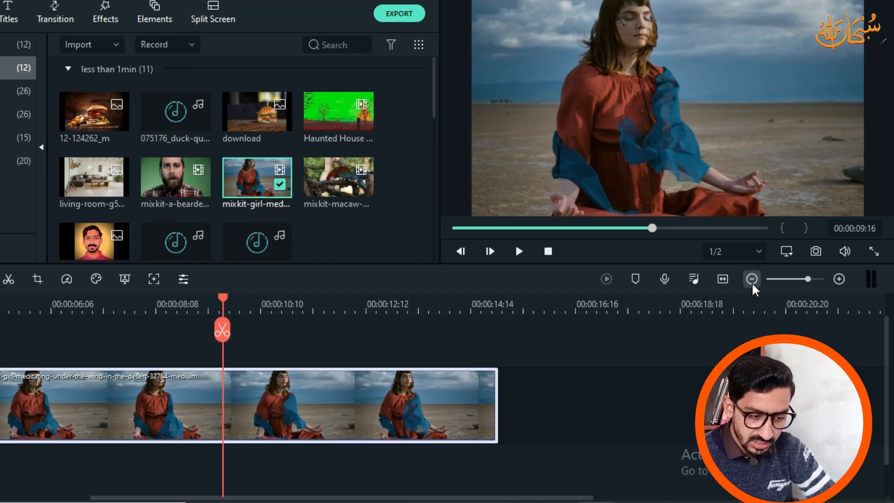
Step: Try out different timeline zoom levels, from the whole clip down to individual frames
{"action": "left_click", "coordinate": [765, 276]}
{"action": "left_click", "coordinate": [672, 299]}
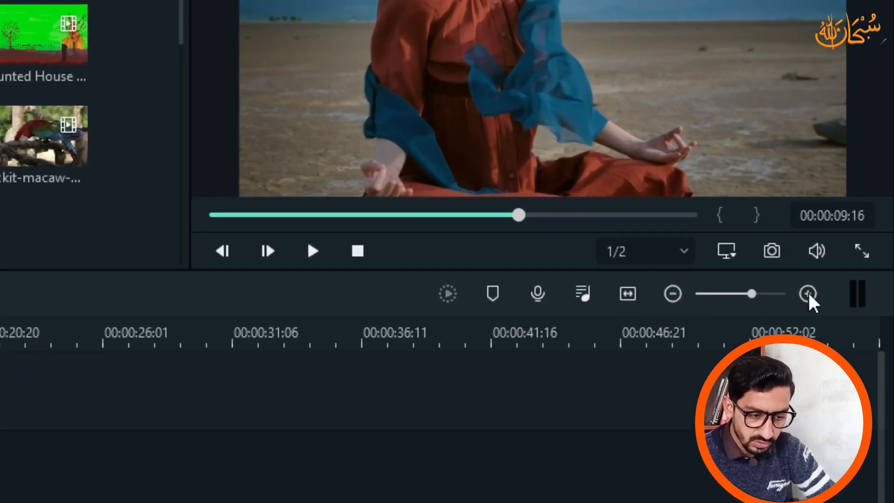
{"action": "left_click", "coordinate": [808, 293]}
{"action": "left_click", "coordinate": [816, 291]}
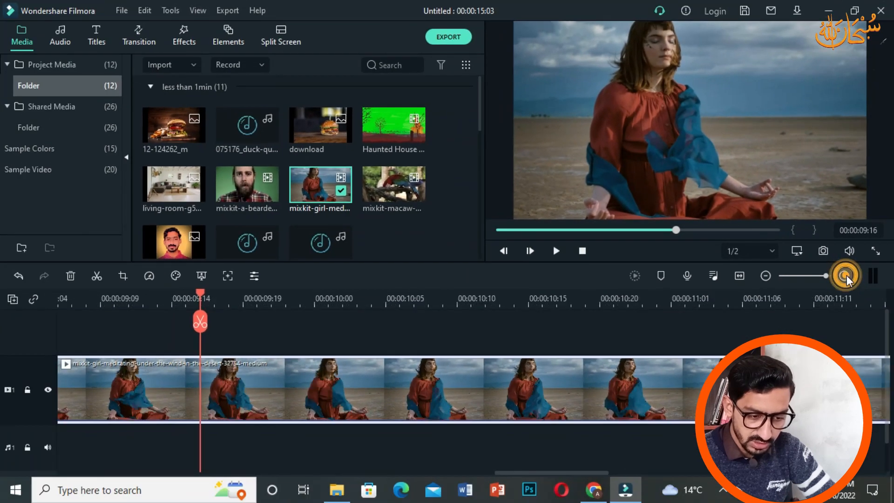
{"action": "left_click", "coordinate": [768, 275]}
{"action": "left_click", "coordinate": [768, 276]}
{"action": "left_click", "coordinate": [843, 276]}
{"action": "left_click_drag", "start_coordinate": [820, 277], "coordinate": [817, 276]}
{"action": "mouse_move", "coordinate": [806, 277]}
{"action": "left_mouse_down"}
{"action": "mouse_move", "coordinate": [822, 275]}
{"action": "mouse_move", "coordinate": [799, 275]}
{"action": "mouse_move", "coordinate": [819, 276]}
{"action": "left_mouse_up"}
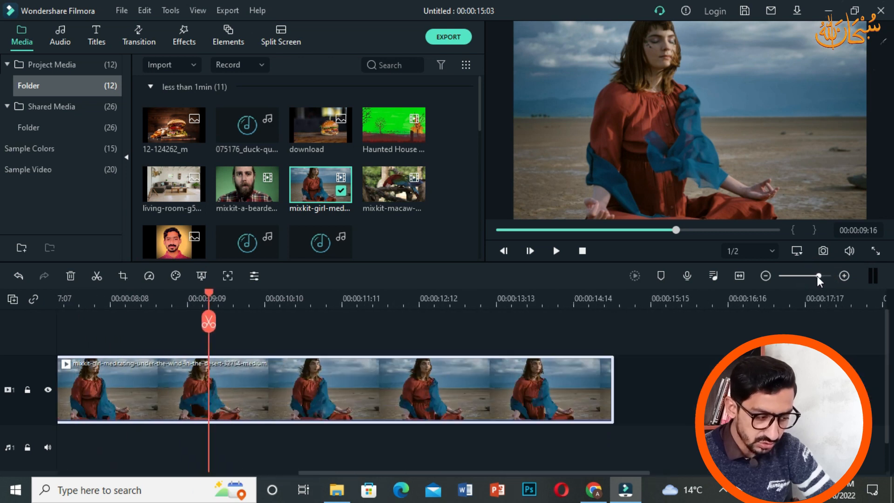
{"action": "mouse_move", "coordinate": [279, 300]}
{"action": "left_mouse_down"}
{"action": "mouse_move", "coordinate": [216, 302]}
{"action": "mouse_move", "coordinate": [319, 304]}
{"action": "mouse_move", "coordinate": [270, 304]}
{"action": "left_mouse_up"}
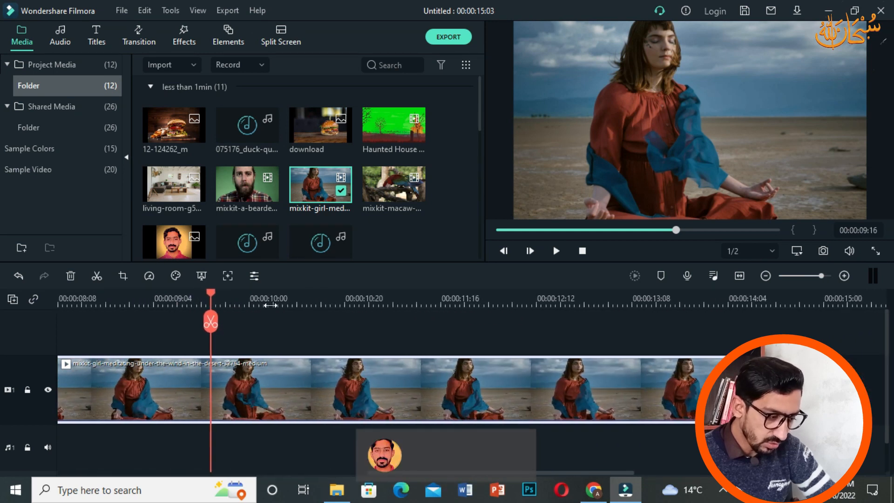
Step: Split the meditating girl clip at 00:00:11:03 and check the two resulting pieces
{"action": "left_click_drag", "start_coordinate": [214, 295], "coordinate": [379, 298]}
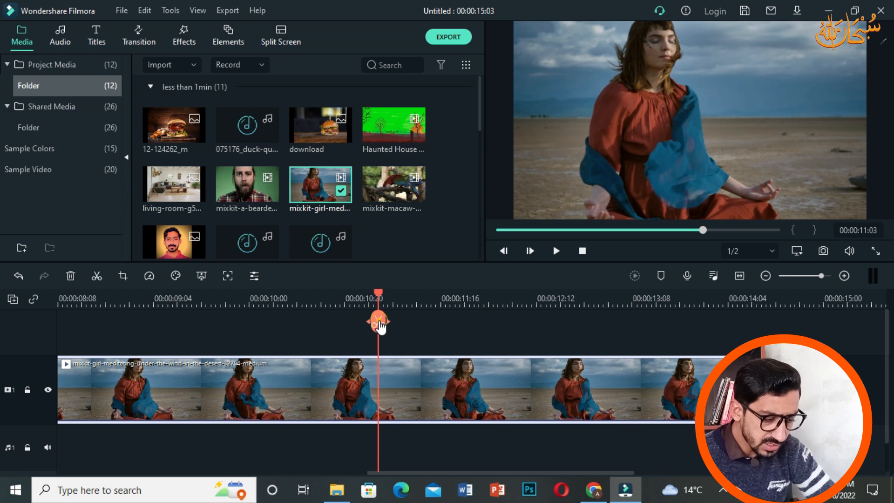
{"action": "left_click", "coordinate": [378, 326]}
{"action": "left_click_drag", "start_coordinate": [378, 296], "coordinate": [426, 300]}
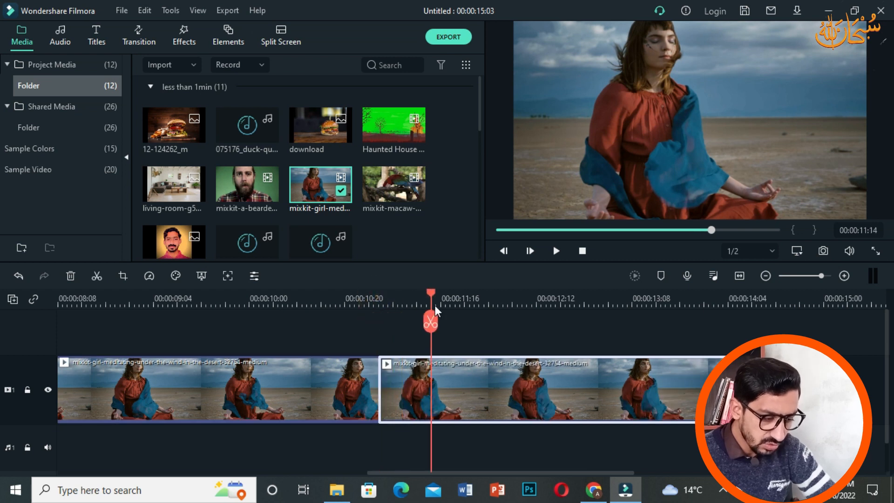
{"action": "left_click_drag", "start_coordinate": [459, 373], "coordinate": [499, 392]}
{"action": "left_click", "coordinate": [287, 382]}
{"action": "left_click_drag", "start_coordinate": [426, 300], "coordinate": [349, 300]}
{"action": "left_click_drag", "start_coordinate": [569, 304], "coordinate": [221, 297]}
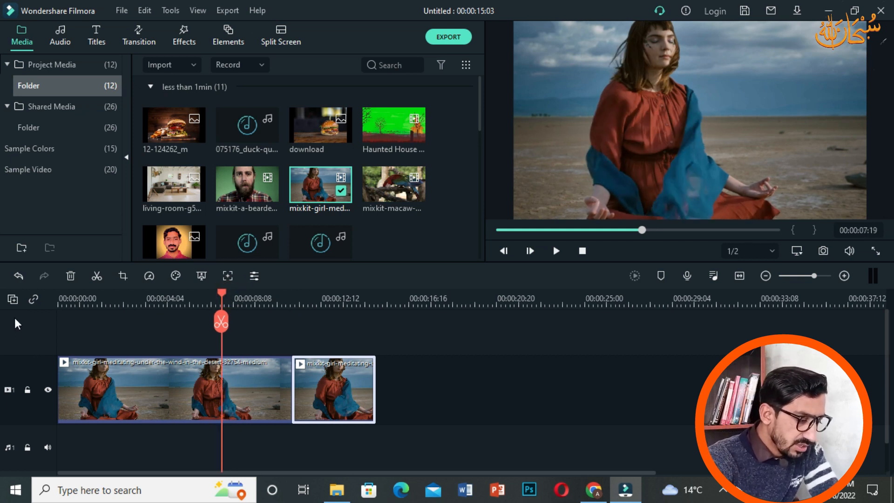
Step: Add the short-woosh sound to audio track 1, starting at the cut between the two video pieces
{"action": "left_click", "coordinate": [141, 449]}
{"action": "left_click", "coordinate": [112, 414]}
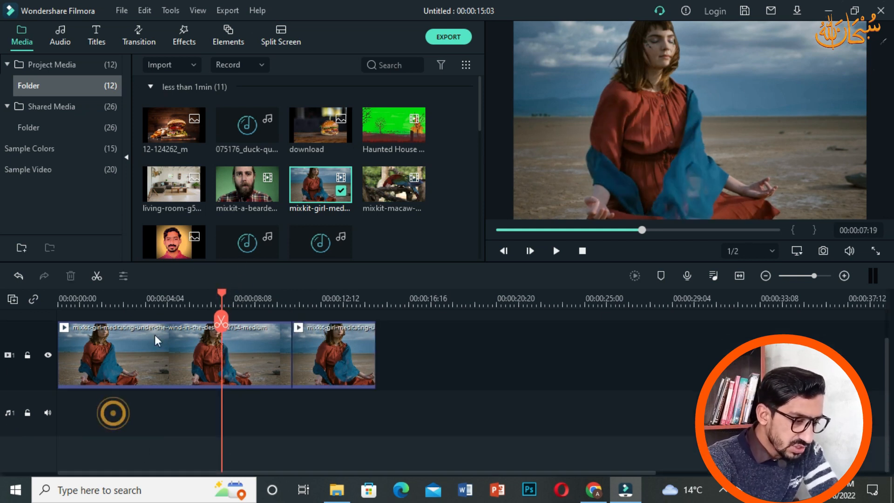
{"action": "left_click", "coordinate": [426, 233]}
{"action": "scroll", "coordinate": [326, 231], "scroll_direction": "down", "scroll_amount": 3}
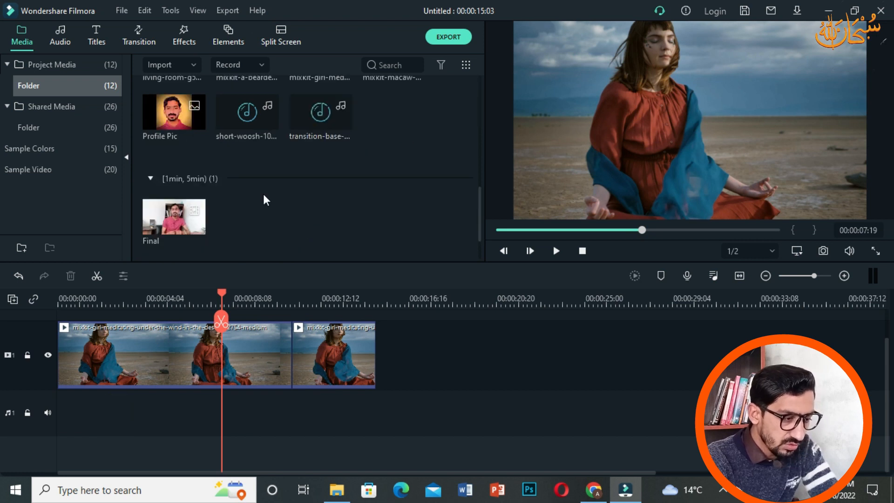
{"action": "scroll", "coordinate": [267, 151], "scroll_direction": "up", "scroll_amount": 3}
{"action": "mouse_move", "coordinate": [267, 185]}
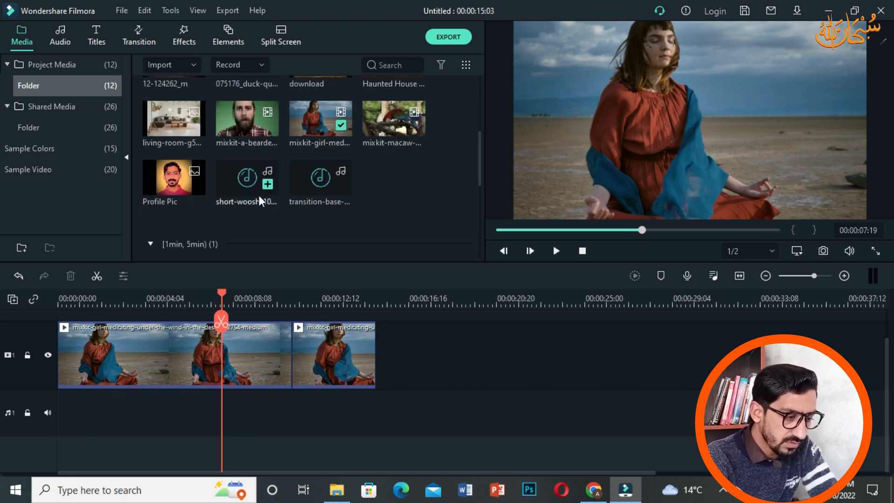
{"action": "left_click_drag", "start_coordinate": [225, 189], "coordinate": [293, 409]}
Step: Play the section around the cut with its sound effect, and return the playhead to 00:00:02:16
{"action": "left_click_drag", "start_coordinate": [219, 296], "coordinate": [287, 303]}
{"action": "key", "text": "space"}
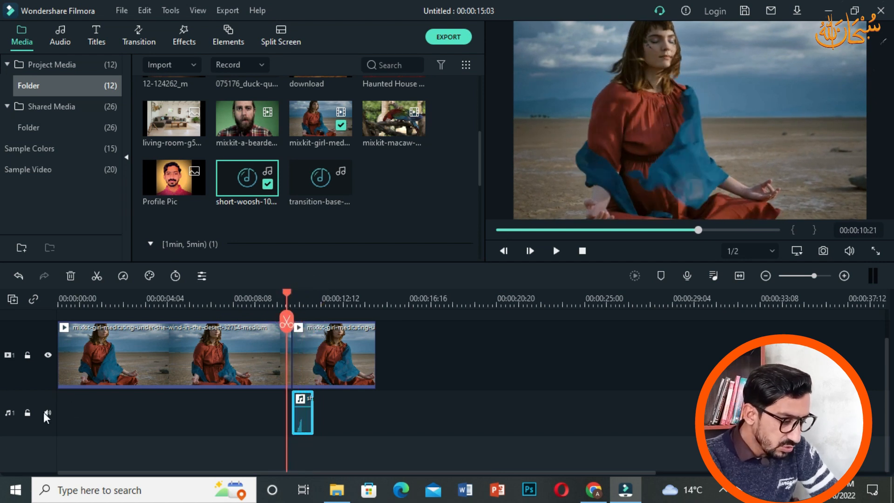
{"action": "scroll", "coordinate": [120, 355], "scroll_direction": "up", "scroll_amount": 2}
{"action": "left_click_drag", "start_coordinate": [287, 298], "coordinate": [113, 301]}
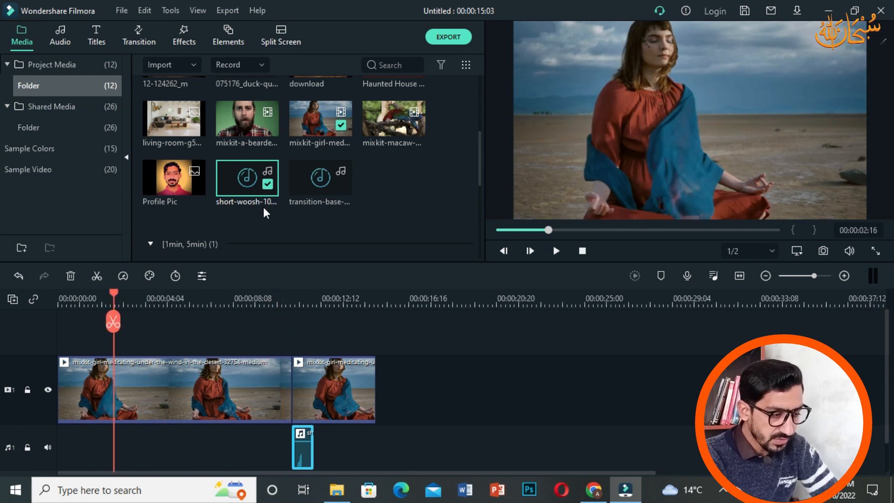
Step: Place the living-room image at 00:00:02:16 on video track 2, and the macaw and bearded man clips at 00:00:03:06 on tracks 3 and 4
{"action": "left_click_drag", "start_coordinate": [179, 129], "coordinate": [123, 301]}
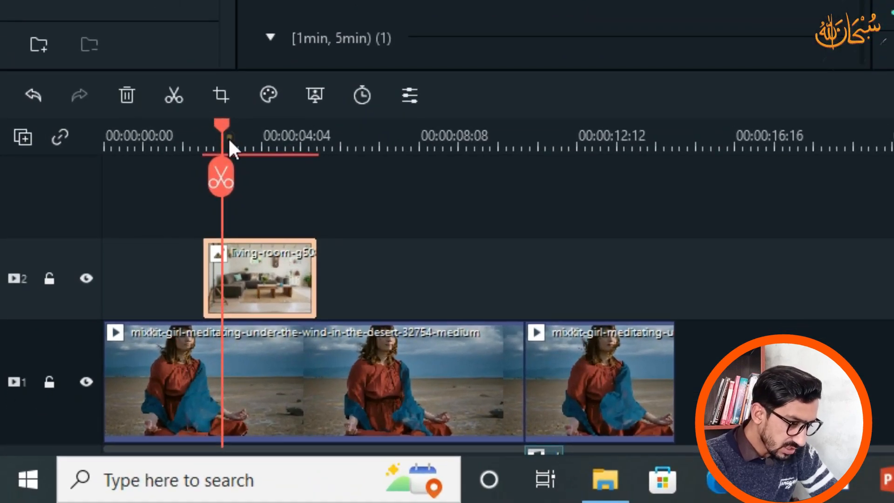
{"action": "left_click", "coordinate": [228, 140]}
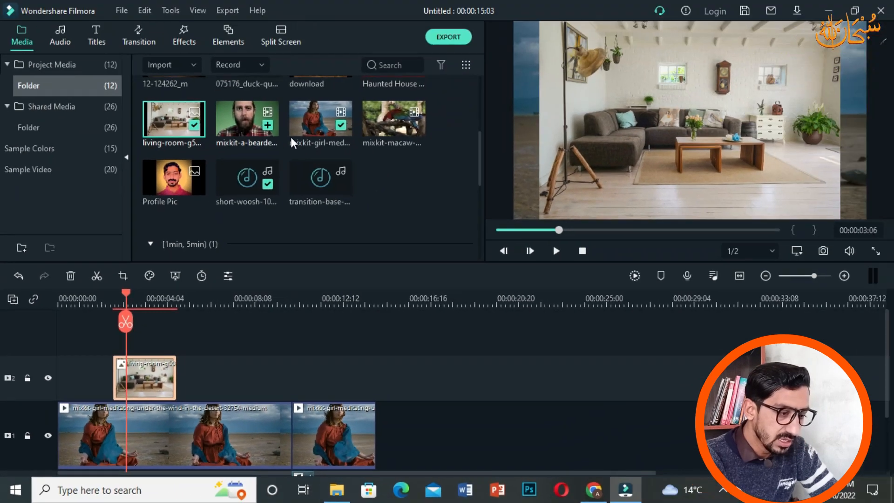
{"action": "left_click_drag", "start_coordinate": [303, 132], "coordinate": [301, 137]}
{"action": "left_click_drag", "start_coordinate": [381, 136], "coordinate": [130, 329]}
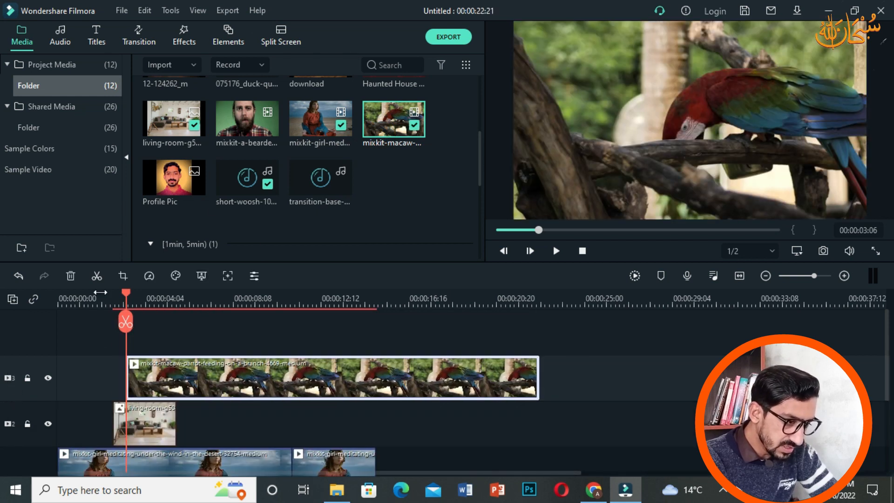
{"action": "left_click_drag", "start_coordinate": [245, 122], "coordinate": [127, 344]}
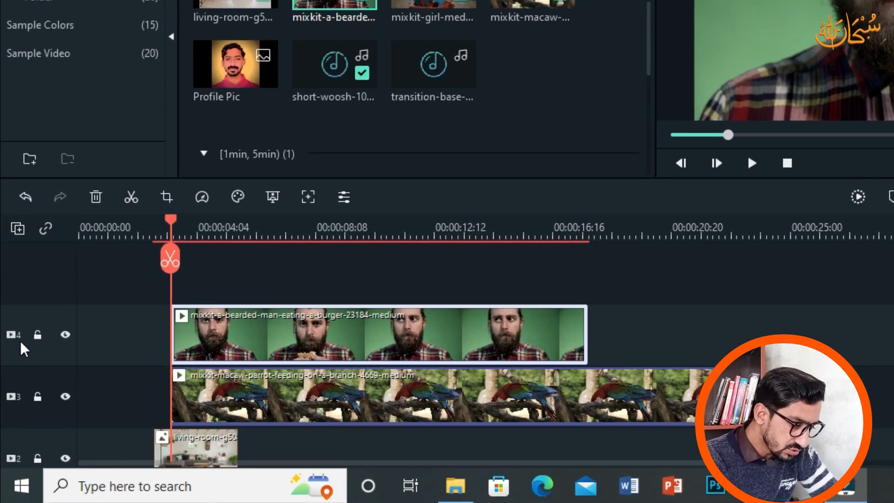
Step: Look through the stacked video tracks and compare the preview with the playhead just before the macaw and bearded man clips
{"action": "scroll", "coordinate": [15, 405], "scroll_direction": "down", "scroll_amount": 2}
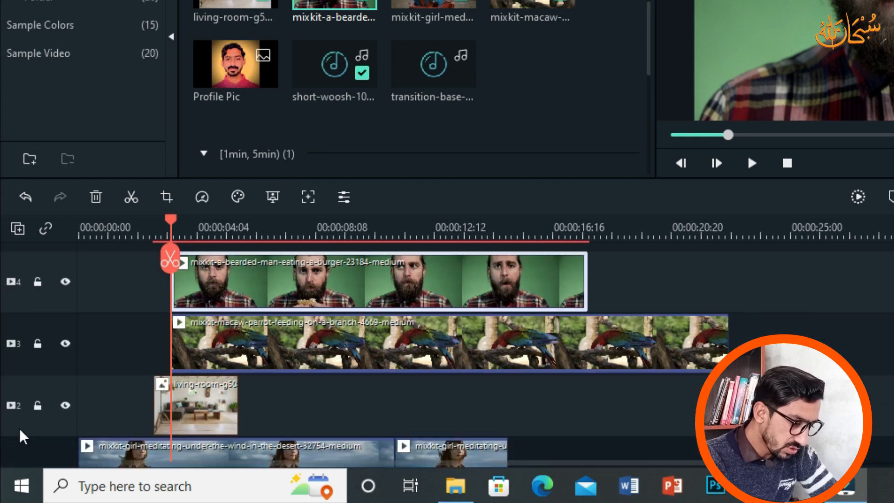
{"action": "scroll", "coordinate": [81, 419], "scroll_direction": "down", "scroll_amount": 2}
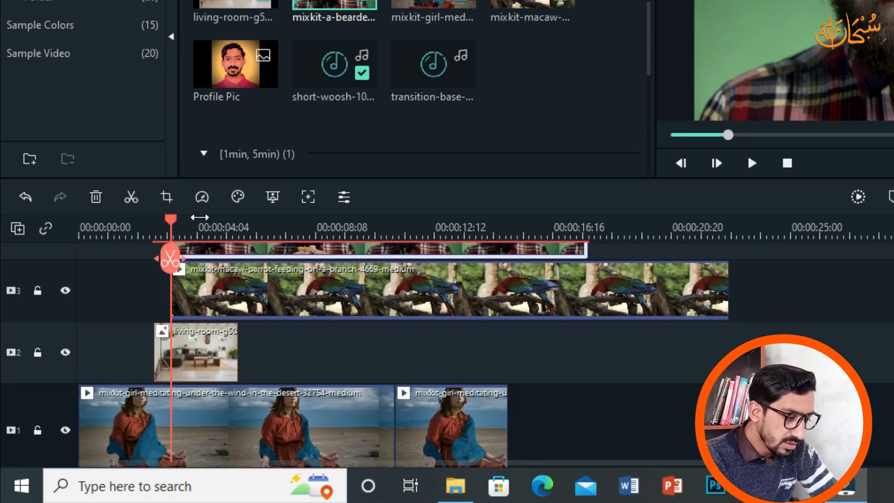
{"action": "scroll", "coordinate": [222, 319], "scroll_direction": "up", "scroll_amount": 4}
{"action": "scroll", "coordinate": [224, 320], "scroll_direction": "down", "scroll_amount": 2}
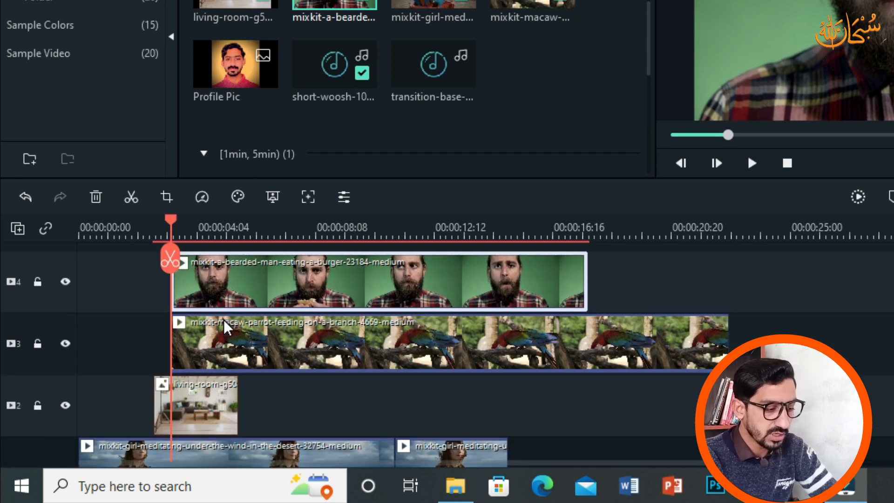
{"action": "mouse_move", "coordinate": [173, 217]}
{"action": "left_mouse_down"}
{"action": "mouse_move", "coordinate": [181, 220]}
{"action": "mouse_move", "coordinate": [165, 218]}
{"action": "left_mouse_up"}
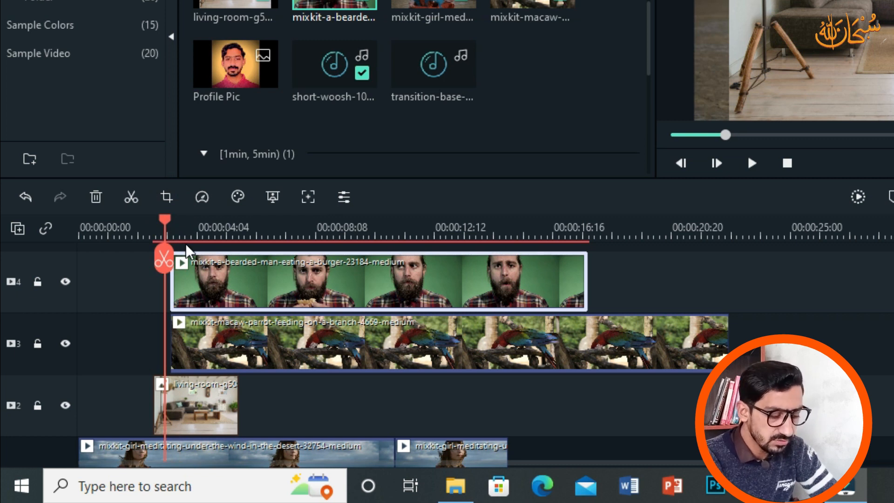
{"action": "scroll", "coordinate": [215, 278], "scroll_direction": "up", "scroll_amount": 2}
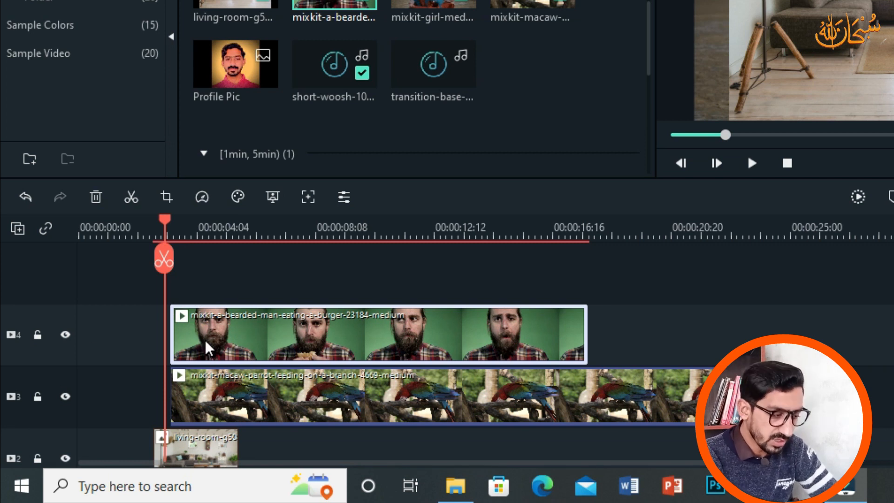
Step: Examine the track management options without choosing any, and place the playhead at 00:00:02:18
{"action": "left_click", "coordinate": [21, 231]}
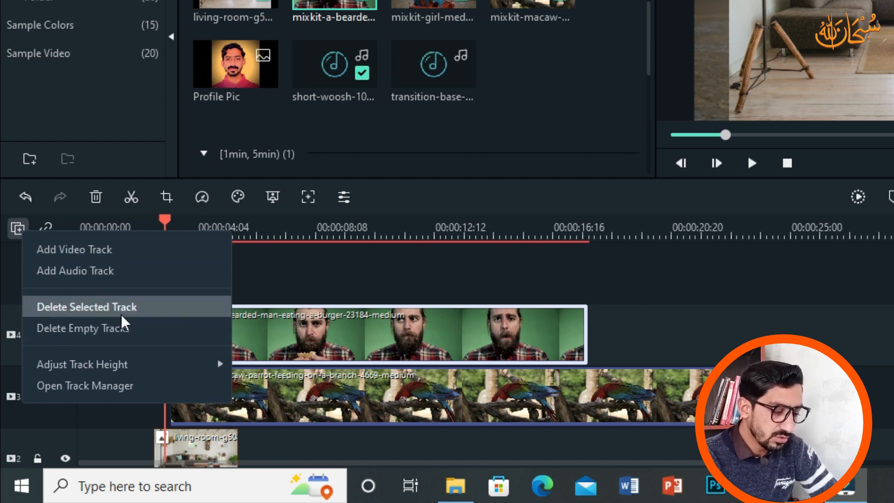
{"action": "left_click", "coordinate": [157, 336]}
{"action": "left_click", "coordinate": [161, 223]}
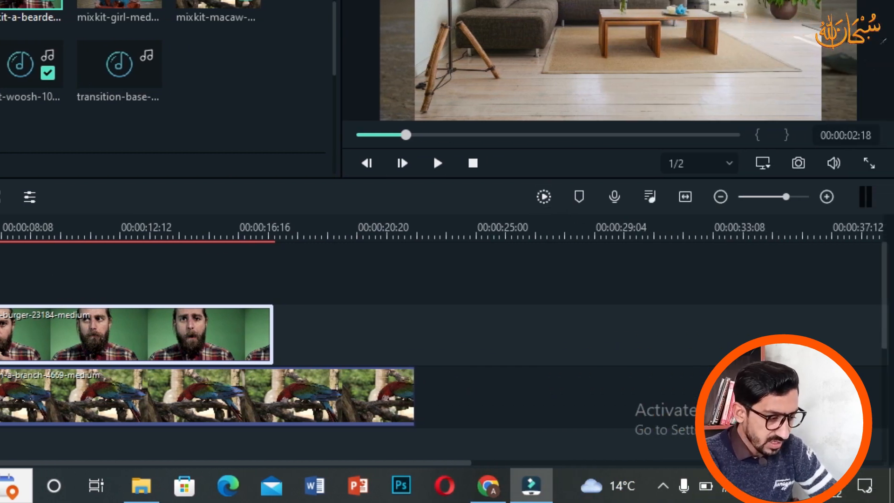
Step: Scrub the playhead forward to 00:00:20:09 and back to 00:00:03:23 to preview the layered, unrendered clips
{"action": "left_click_drag", "start_coordinate": [0, 229], "coordinate": [223, 258]}
{"action": "left_click_drag", "start_coordinate": [321, 235], "coordinate": [268, 227]}
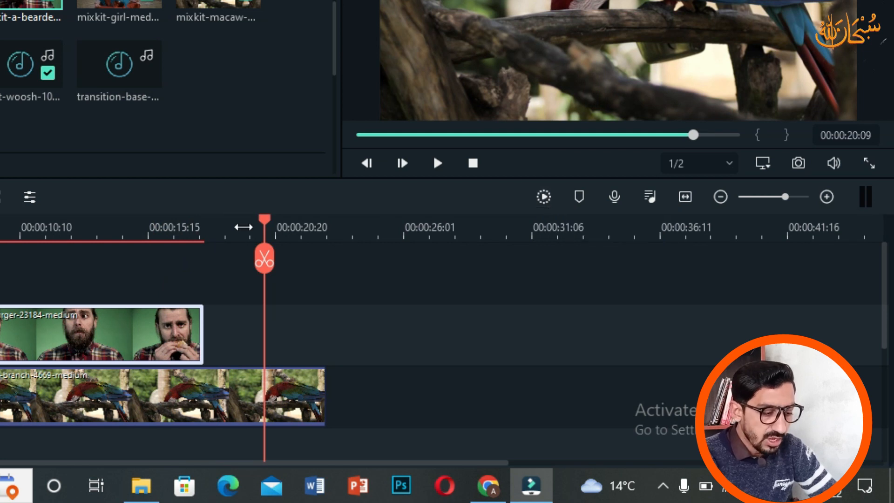
{"action": "left_click_drag", "start_coordinate": [265, 221], "coordinate": [0, 242]}
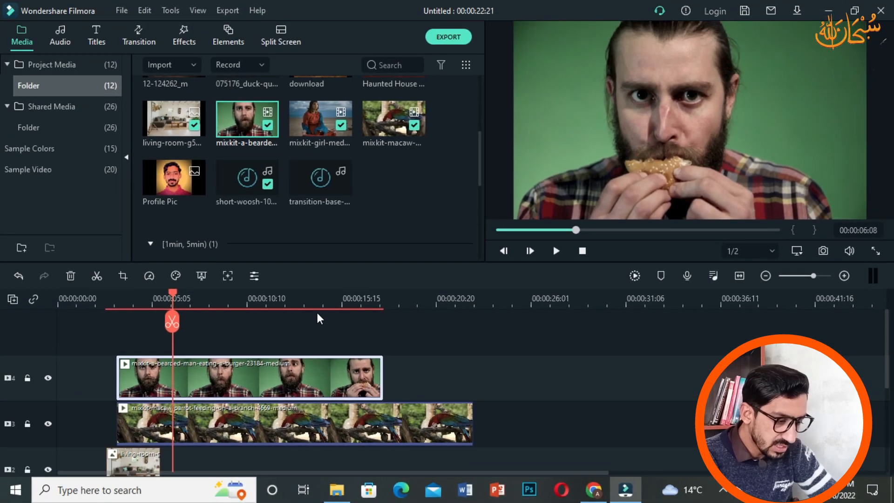
{"action": "left_click_drag", "start_coordinate": [175, 293], "coordinate": [131, 303]}
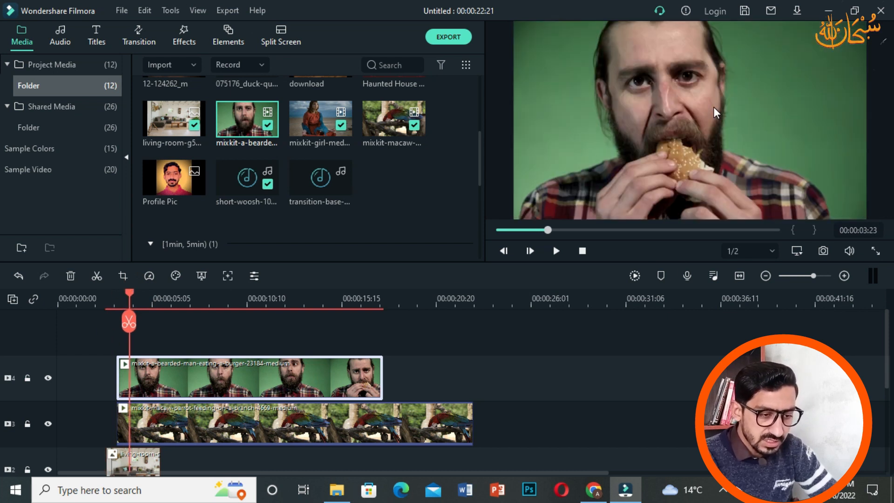
Step: Move the playhead near the start of the bearded man clip, start rendering the timeline preview, and cancel it partway
{"action": "left_click_drag", "start_coordinate": [128, 297], "coordinate": [114, 298]}
{"action": "left_click", "coordinate": [636, 277]}
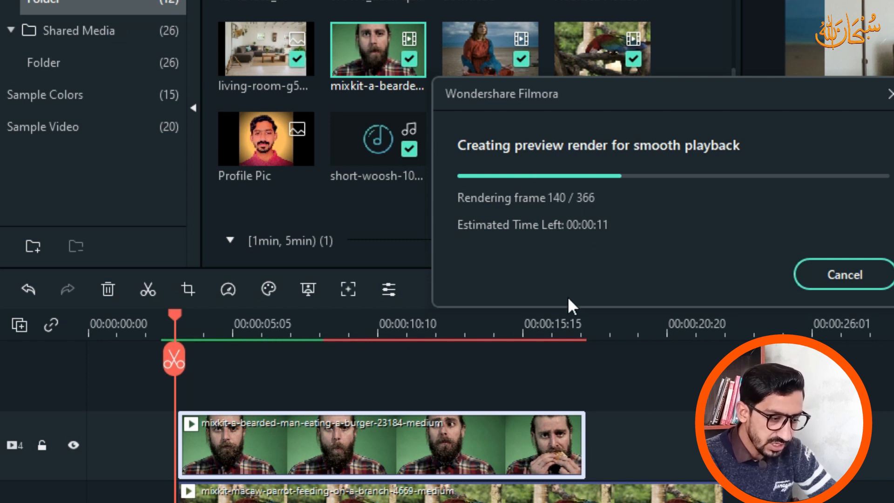
{"action": "left_click", "coordinate": [847, 278]}
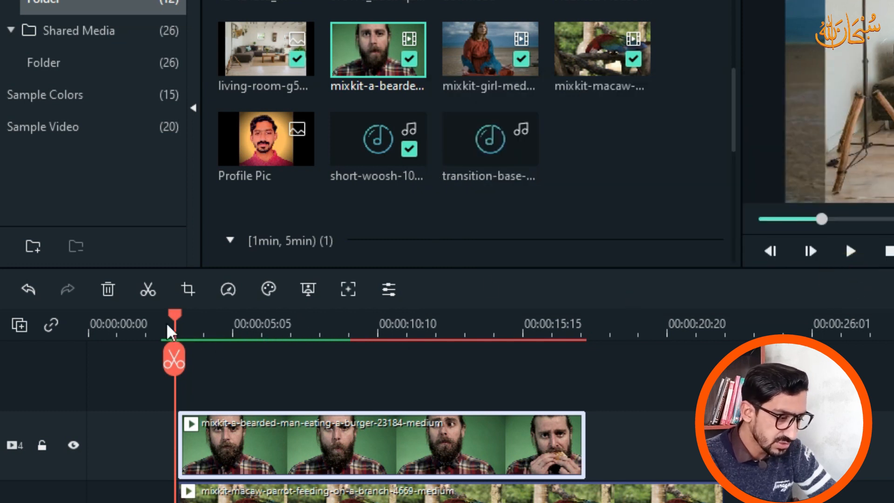
Step: Play the rendered section from just before the bearded man clip, and scrub into the unrendered section at 00:00:11:02
{"action": "left_click_drag", "start_coordinate": [180, 319], "coordinate": [169, 318]}
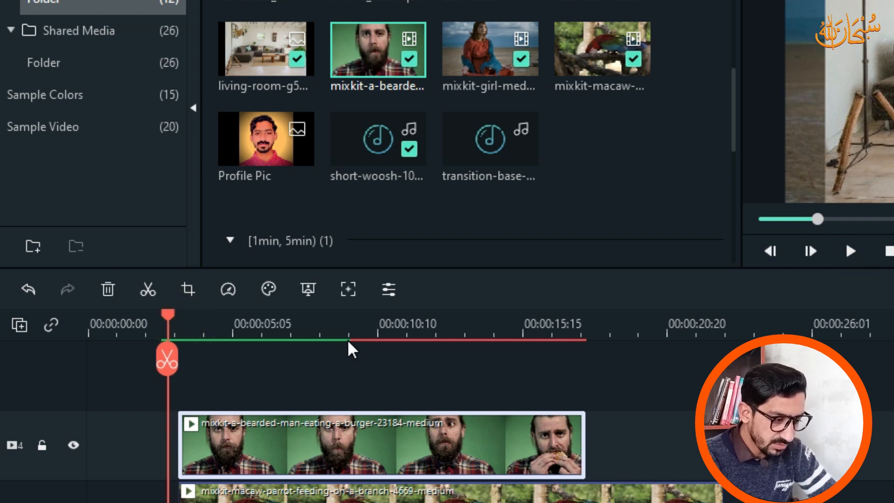
{"action": "key", "text": "space"}
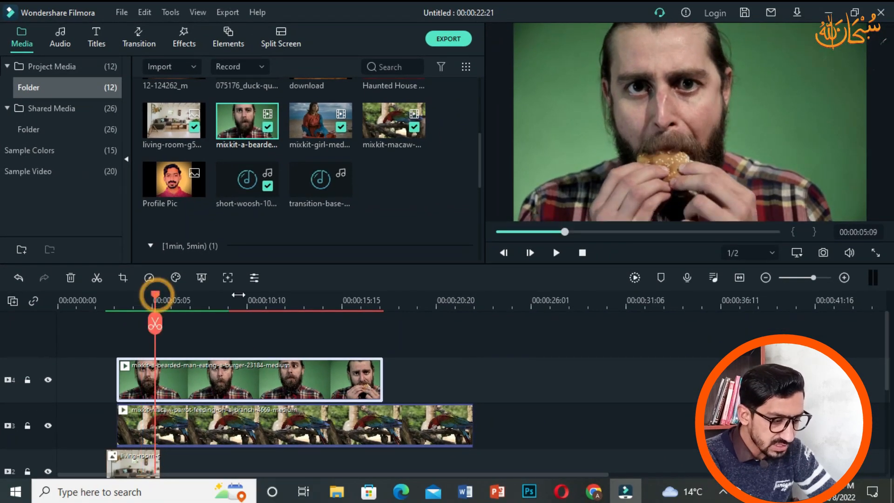
{"action": "left_click_drag", "start_coordinate": [158, 298], "coordinate": [259, 300]}
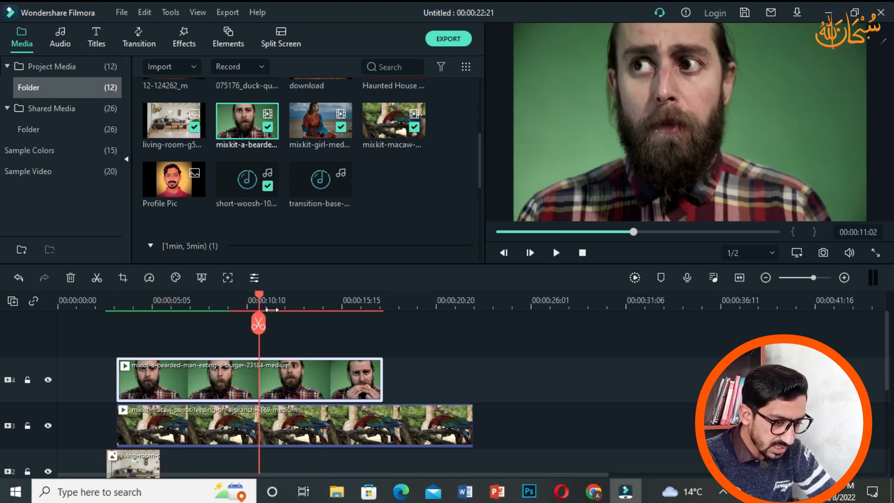
Step: Add a marker to the bearded man clip at 00:00:09:03, set its colour to yellow, and move the playhead to 00:00:08:18
{"action": "left_click_drag", "start_coordinate": [256, 295], "coordinate": [224, 287]}
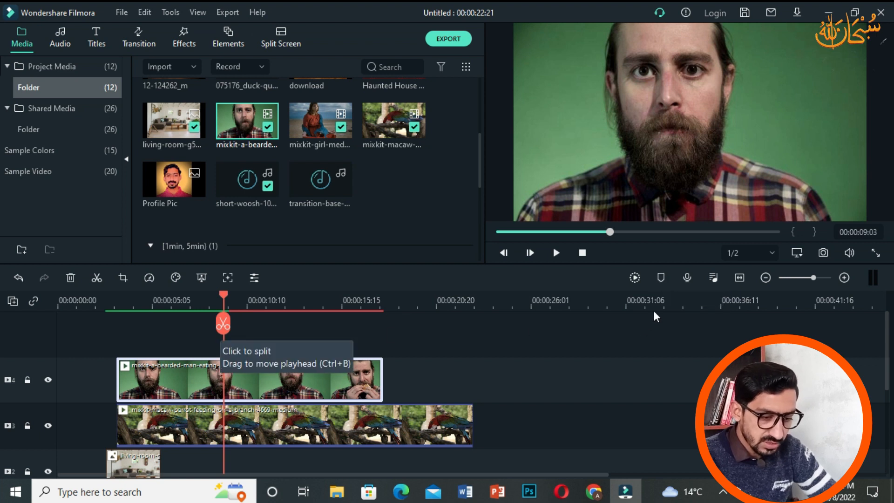
{"action": "left_click", "coordinate": [666, 279]}
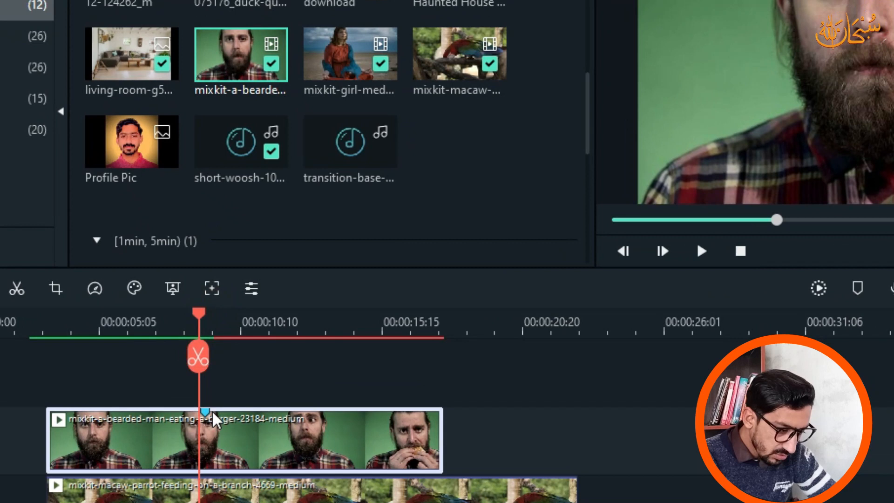
{"action": "left_click", "coordinate": [206, 412]}
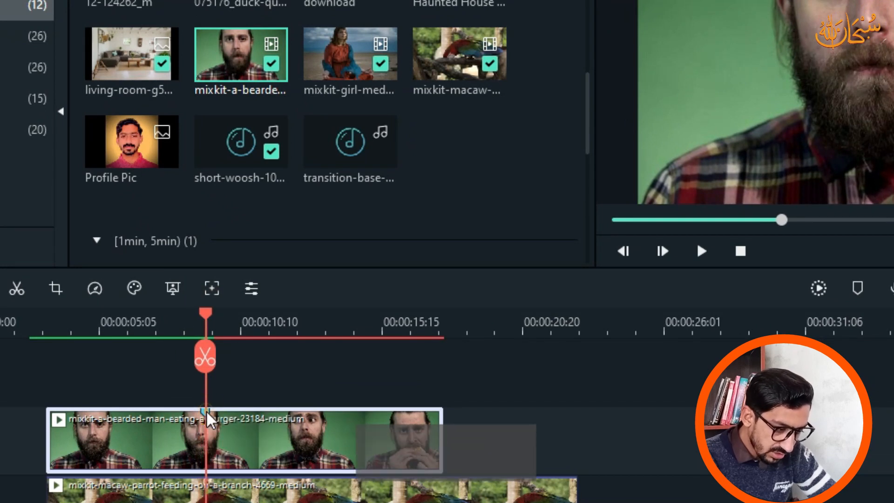
{"action": "double_click", "coordinate": [205, 410]}
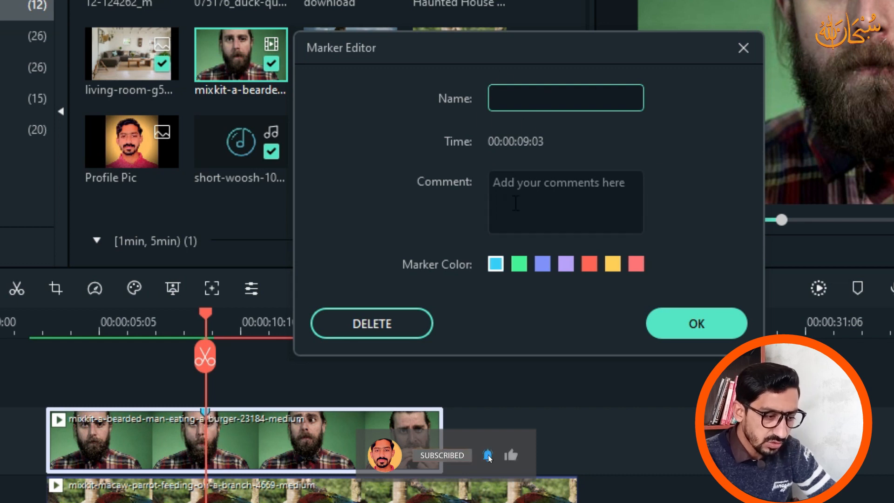
{"action": "left_click", "coordinate": [519, 263]}
{"action": "left_click", "coordinate": [590, 264]}
{"action": "left_click", "coordinate": [613, 265]}
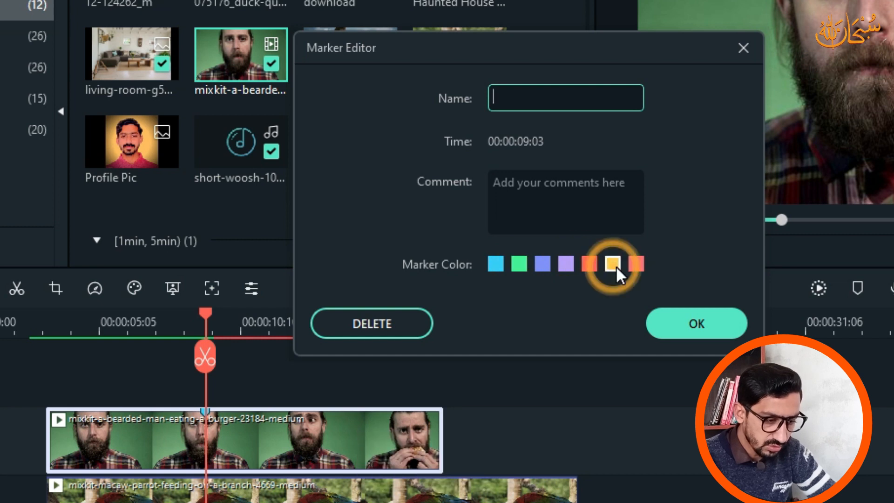
{"action": "left_click", "coordinate": [697, 324]}
{"action": "left_click_drag", "start_coordinate": [205, 313], "coordinate": [195, 319]}
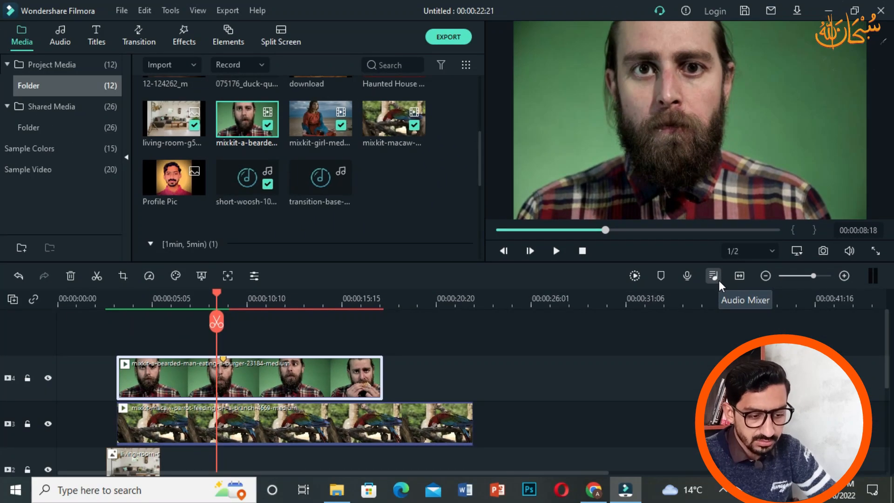
Step: Open the Audio Mixer to examine the volume and balance controls of each track, and close it
{"action": "left_click", "coordinate": [718, 280]}
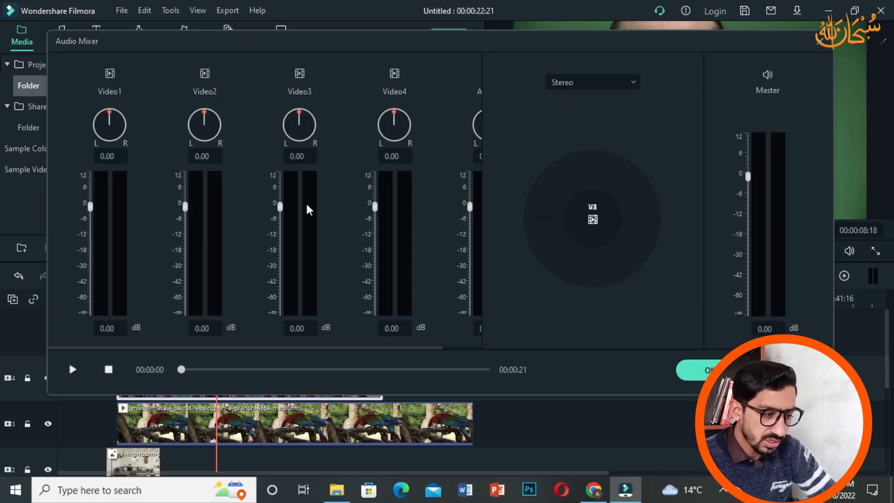
{"action": "left_click", "coordinate": [819, 41]}
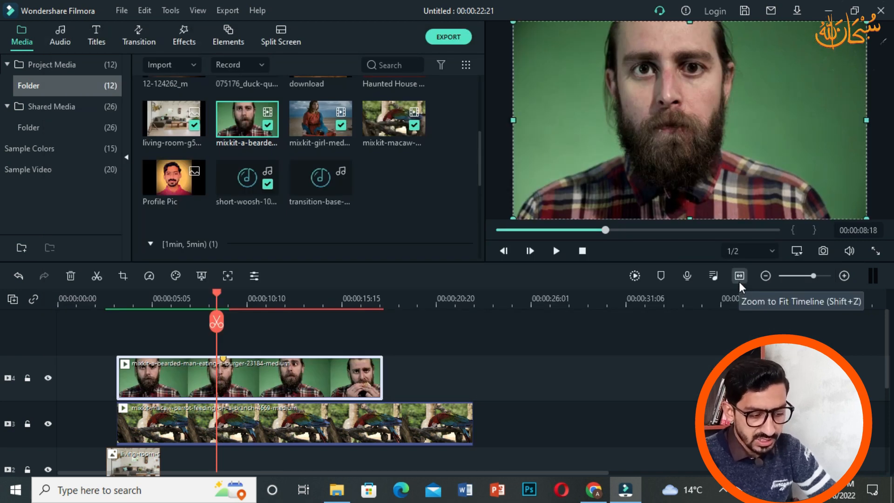
Step: Zoom the timeline to fit the whole project, and scrub the playhead to 00:00:02:10
{"action": "scroll", "coordinate": [198, 391], "scroll_direction": "down", "scroll_amount": 2}
{"action": "left_click_drag", "start_coordinate": [220, 300], "coordinate": [92, 304]}
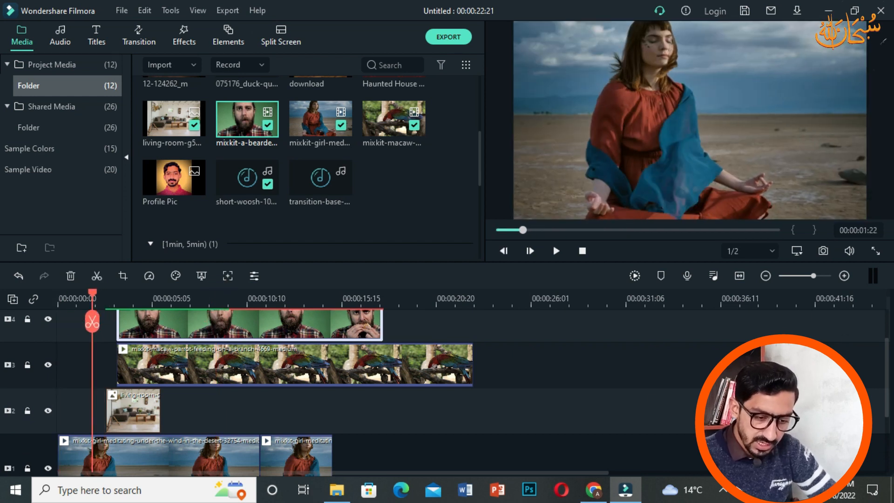
{"action": "left_click", "coordinate": [739, 276]}
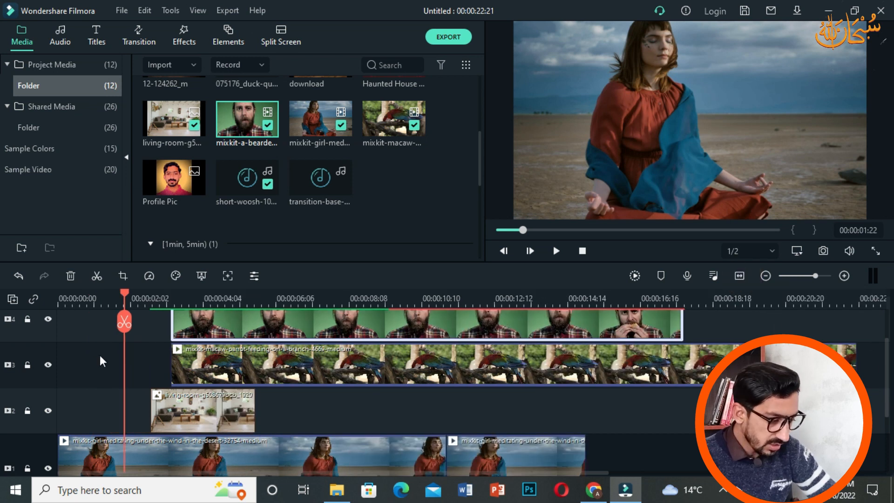
{"action": "left_click_drag", "start_coordinate": [124, 298], "coordinate": [59, 298]}
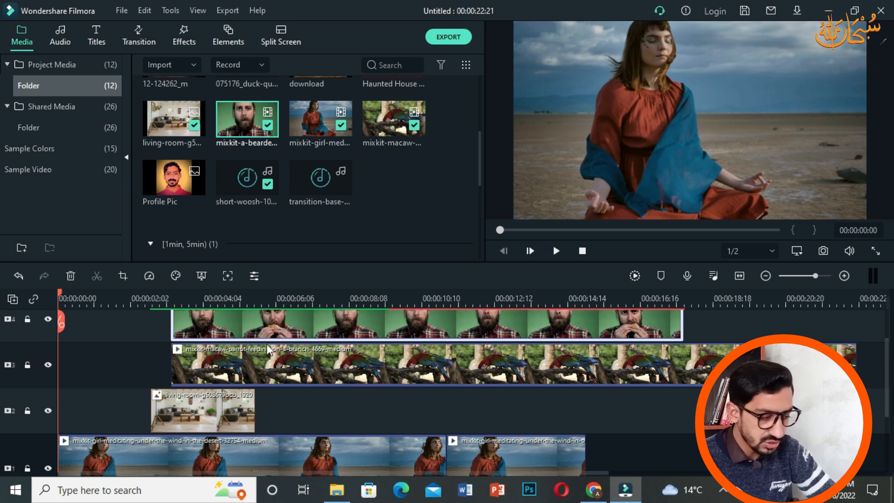
{"action": "left_click_drag", "start_coordinate": [60, 294], "coordinate": [142, 303]}
{"action": "scroll", "coordinate": [606, 398], "scroll_direction": "down", "scroll_amount": 1}
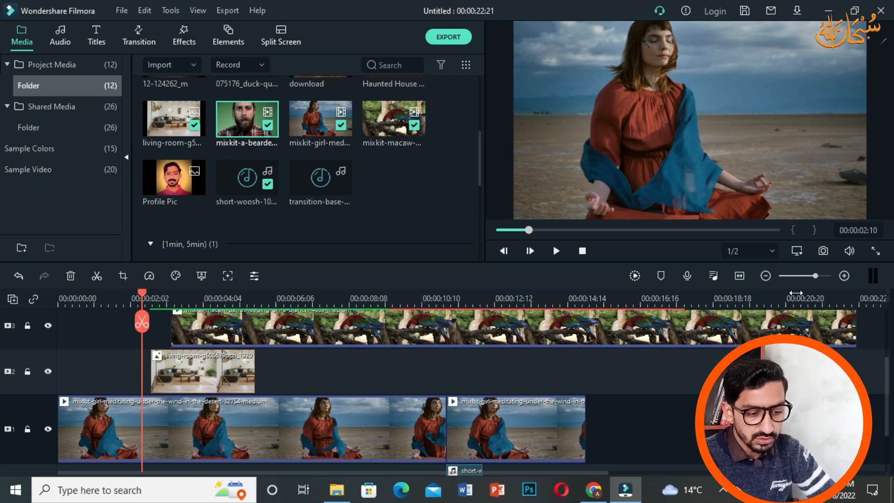
Step: Try zooming the timeline out and in several times, leaving it zoomed out
{"action": "left_click", "coordinate": [768, 276]}
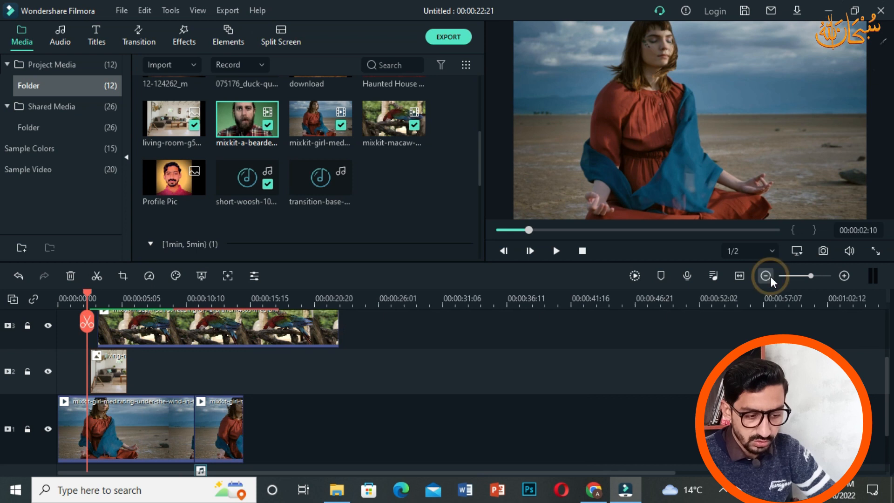
{"action": "left_click", "coordinate": [844, 275]}
{"action": "left_click", "coordinate": [766, 275]}
{"action": "left_click", "coordinate": [845, 276]}
{"action": "left_click", "coordinate": [766, 276]}
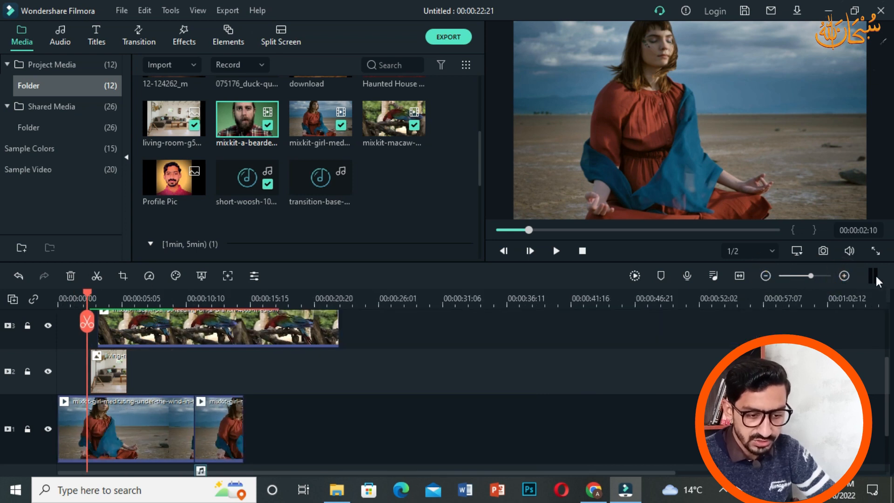
Step: Show the audio meter beside the timeline and move the playhead to 00:00:11:01, near the sound effect
{"action": "left_click", "coordinate": [889, 275]}
{"action": "left_click", "coordinate": [888, 265]}
{"action": "left_click", "coordinate": [888, 275]}
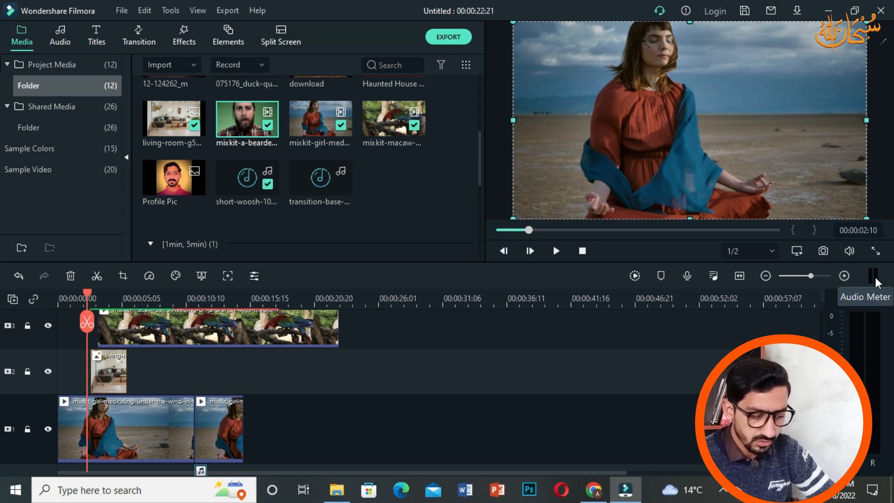
{"action": "left_click_drag", "start_coordinate": [87, 294], "coordinate": [201, 307]}
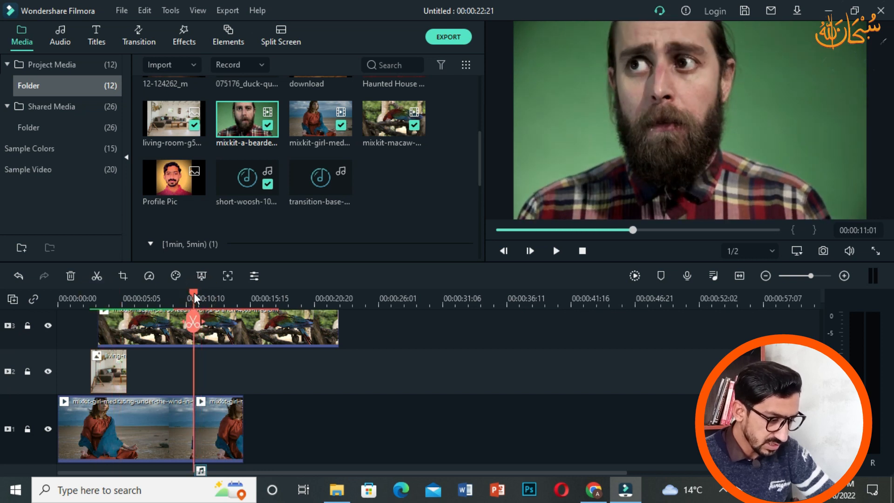
Step: Play the sound effect twice from around 00:00:11:01 while watching the audio meter, return the playhead to 00:00:11:02, and hide the meter
{"action": "scroll", "coordinate": [344, 385], "scroll_direction": "down", "scroll_amount": 2}
{"action": "key", "text": "space"}
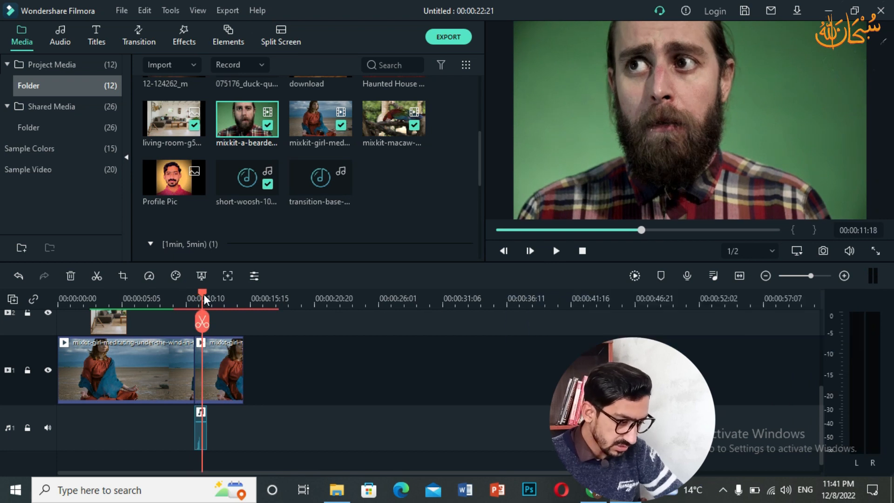
{"action": "left_click_drag", "start_coordinate": [204, 300], "coordinate": [194, 300]}
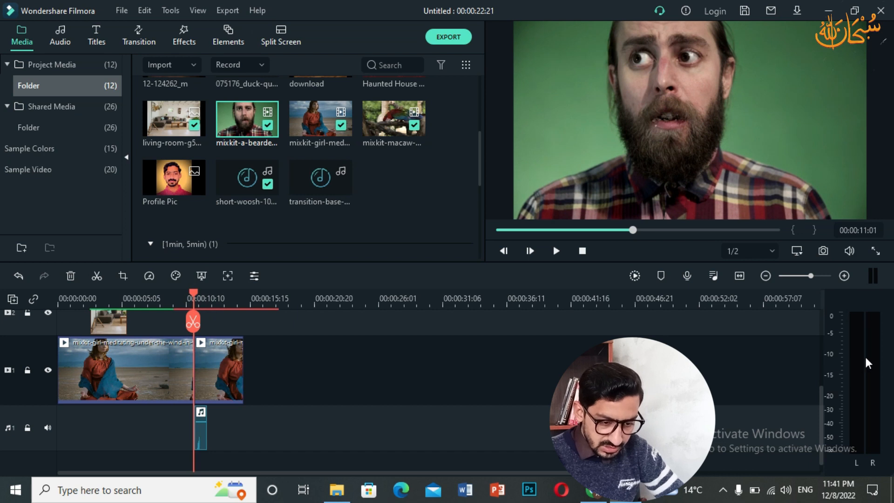
{"action": "key", "text": "space"}
{"action": "key", "text": "space"}
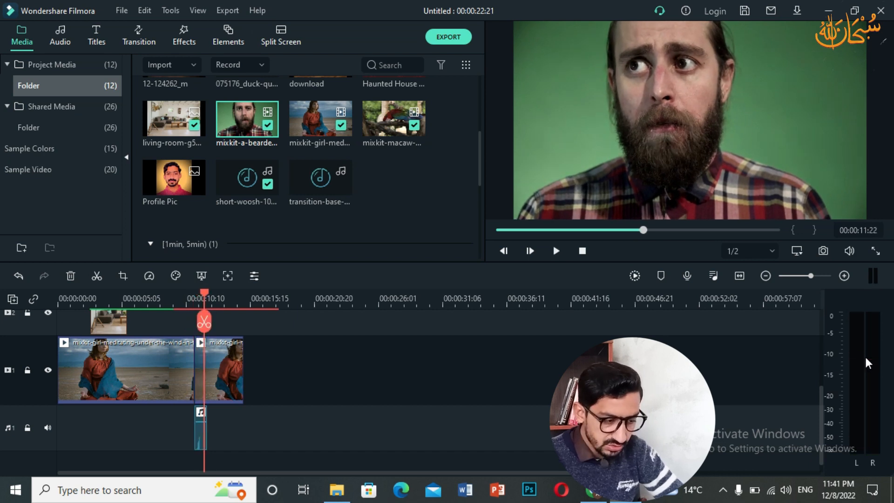
{"action": "left_click_drag", "start_coordinate": [204, 301], "coordinate": [194, 300]}
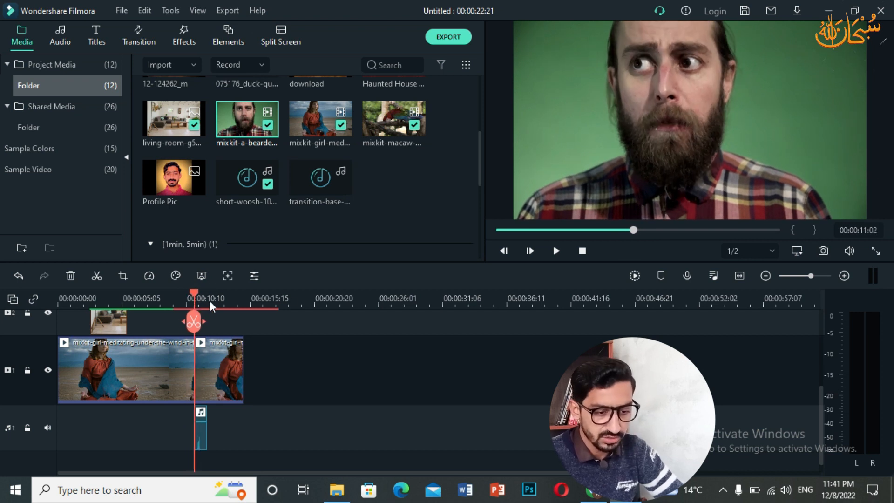
{"action": "left_click", "coordinate": [871, 281]}
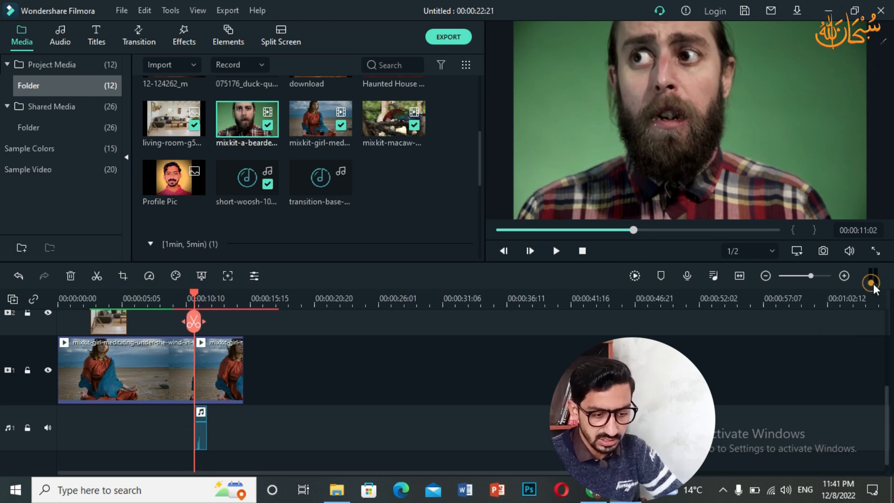
Step: Preview the stacked upper tracks by scrubbing from the project start, and place the playhead just after the start of the parrot clip on track 3
{"action": "left_click", "coordinate": [197, 300]}
{"action": "scroll", "coordinate": [182, 387], "scroll_direction": "up", "scroll_amount": 2}
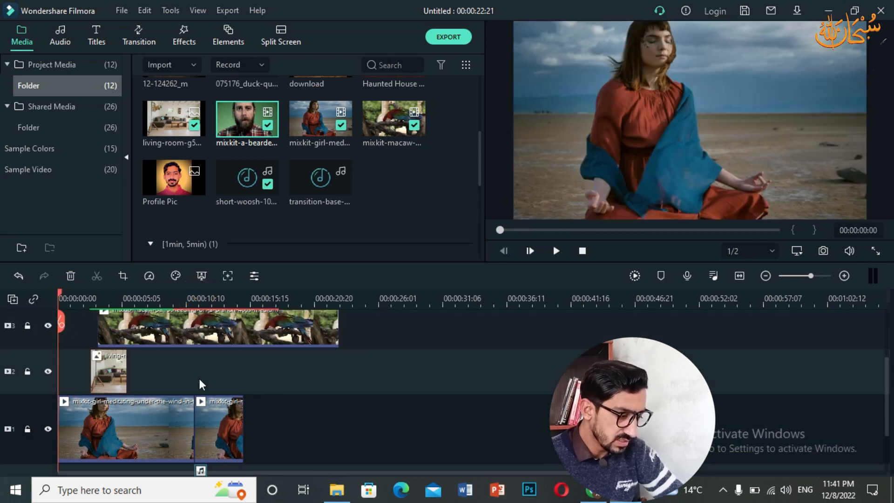
{"action": "scroll", "coordinate": [233, 368], "scroll_direction": "up", "scroll_amount": 2}
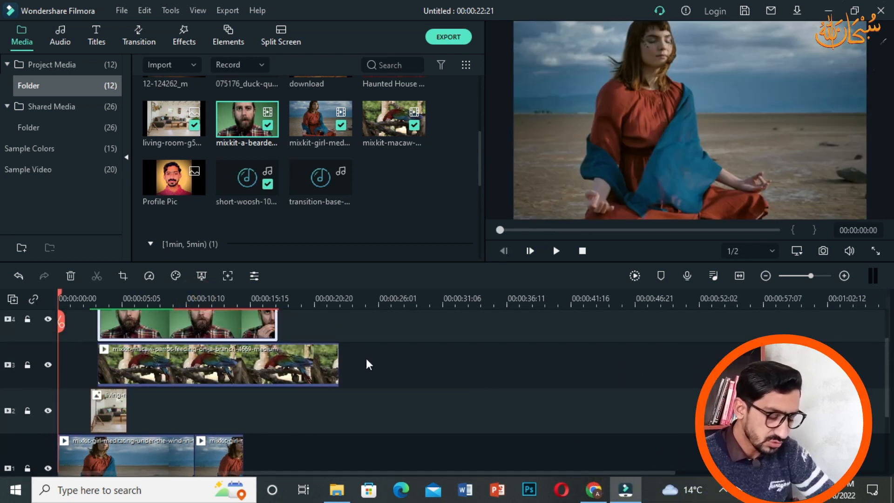
{"action": "left_click_drag", "start_coordinate": [61, 299], "coordinate": [139, 309]}
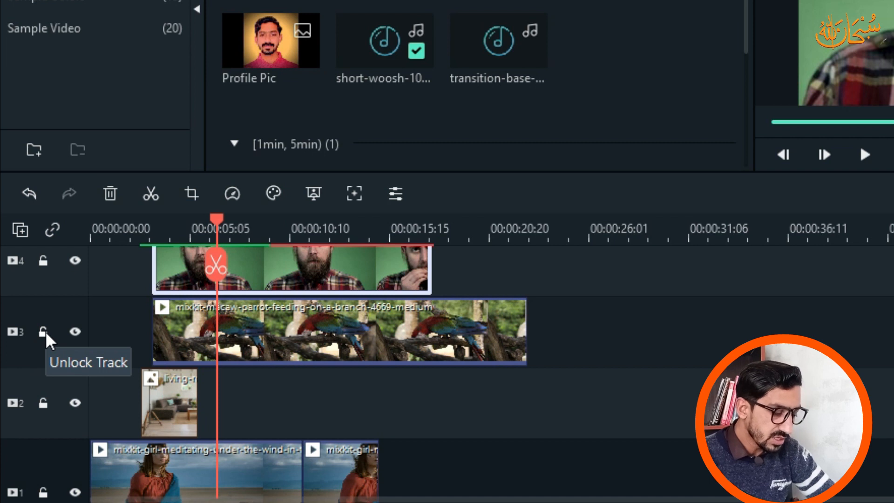
{"action": "left_click_drag", "start_coordinate": [222, 222], "coordinate": [162, 240]}
Step: Lock video track 3 holding the parrot clip, and scrub the playhead just past the end of the bearded man clip
{"action": "left_click", "coordinate": [281, 337]}
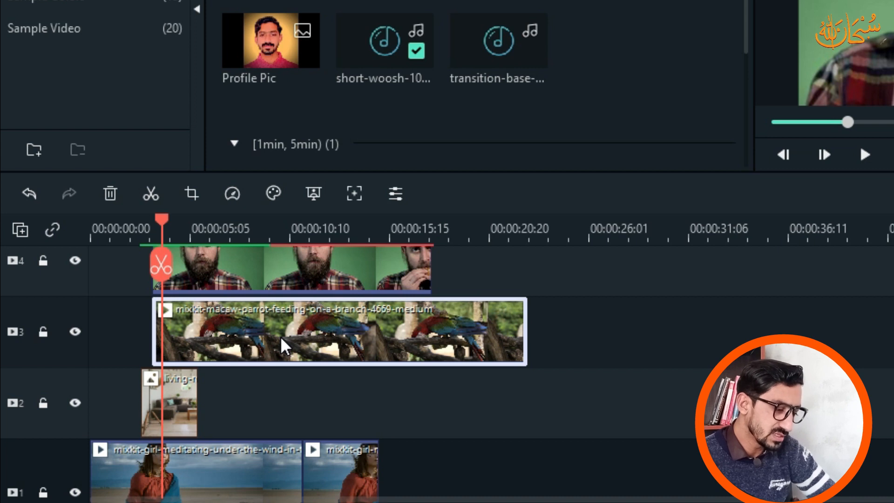
{"action": "left_click", "coordinate": [43, 332]}
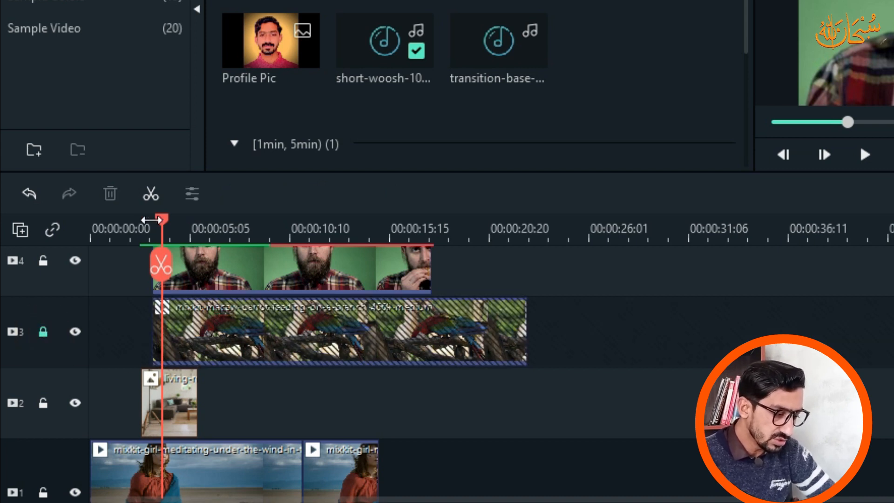
{"action": "left_click_drag", "start_coordinate": [166, 226], "coordinate": [444, 237]}
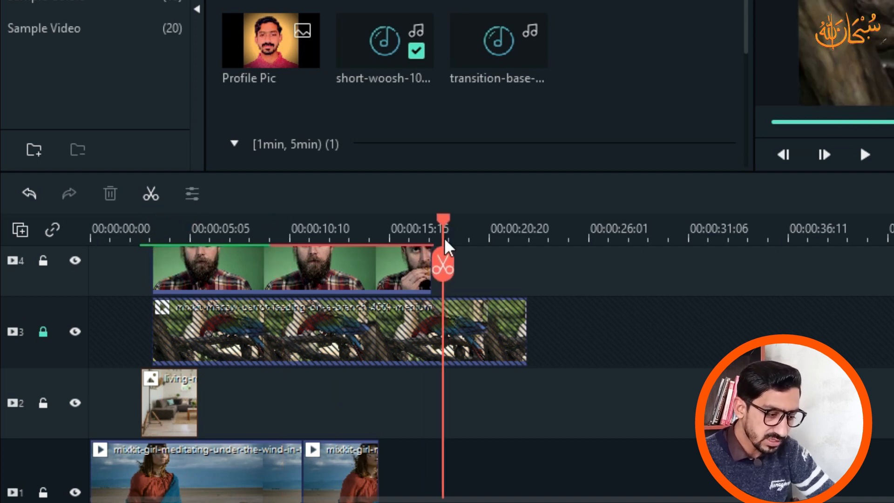
Step: Shift the living room image on track 2 to align with the parrot clip's start, and try to move the locked parrot clip
{"action": "mouse_move", "coordinate": [171, 403]}
{"action": "left_mouse_down"}
{"action": "mouse_move", "coordinate": [502, 403]}
{"action": "mouse_move", "coordinate": [183, 413]}
{"action": "left_mouse_up"}
{"action": "left_click_drag", "start_coordinate": [375, 323], "coordinate": [424, 334]}
{"action": "left_click", "coordinate": [380, 326]}
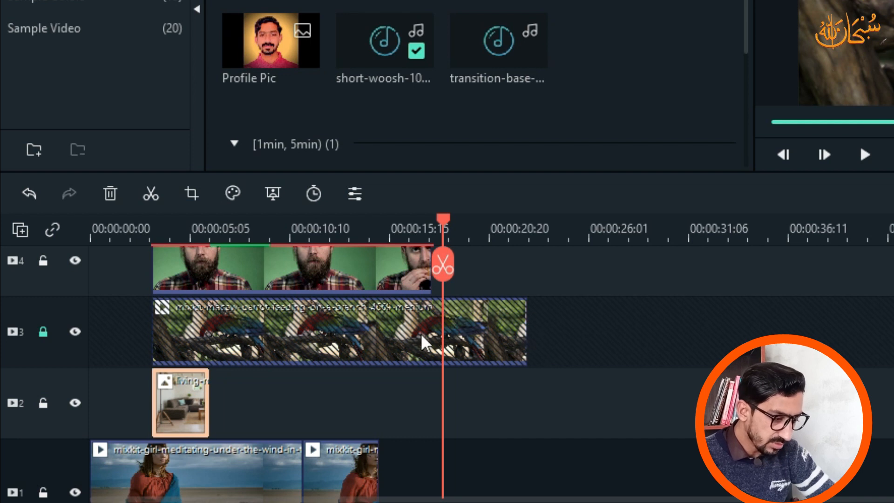
{"action": "left_click", "coordinate": [470, 350]}
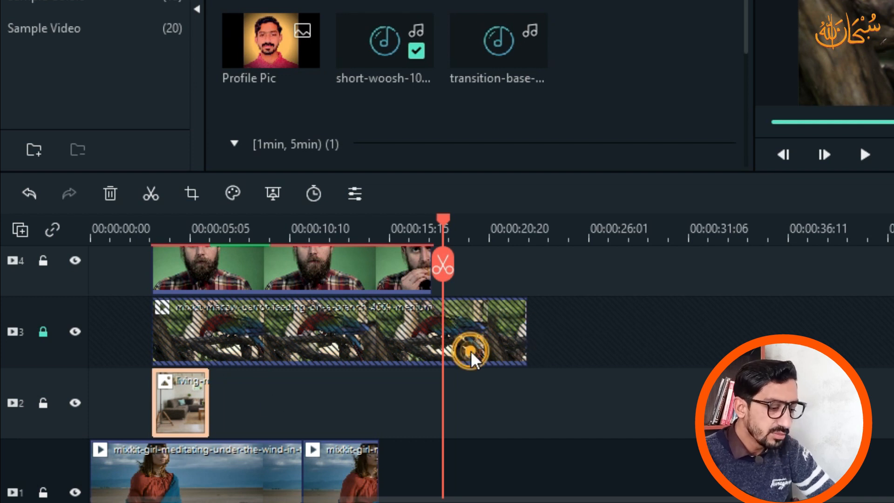
Step: Unlock video track 3 and move the parrot clip later along its track
{"action": "left_click", "coordinate": [46, 330]}
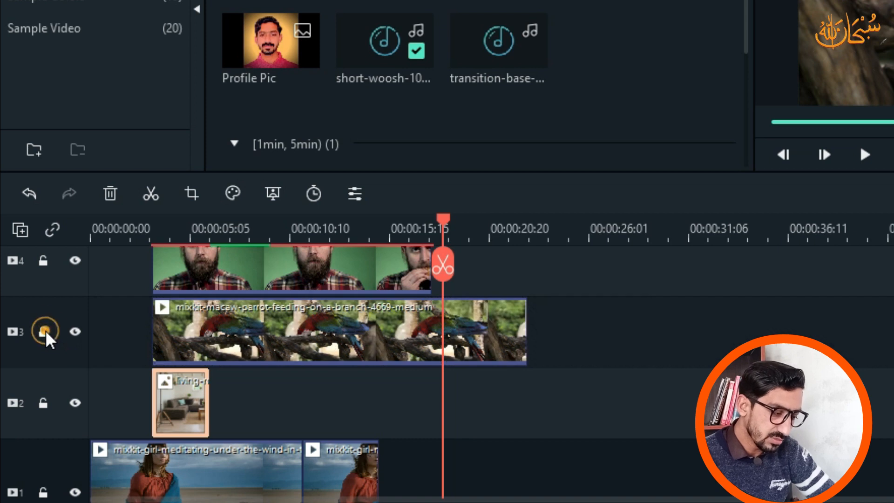
{"action": "mouse_move", "coordinate": [280, 330]}
{"action": "left_mouse_down"}
{"action": "mouse_move", "coordinate": [639, 329]}
{"action": "mouse_move", "coordinate": [210, 329]}
{"action": "mouse_move", "coordinate": [529, 343]}
{"action": "mouse_move", "coordinate": [421, 344]}
{"action": "left_mouse_up"}
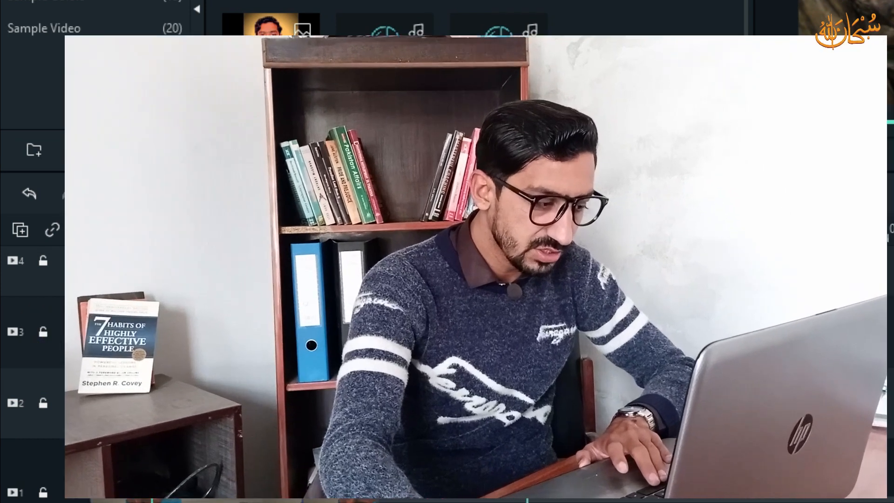